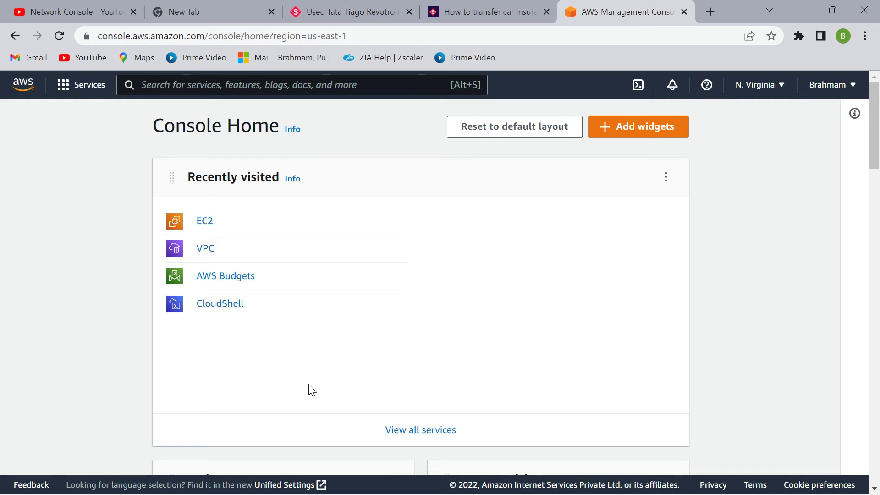
Step: Go from the console home to EC2 and list the running instances
{"action": "left_click", "coordinate": [205, 223]}
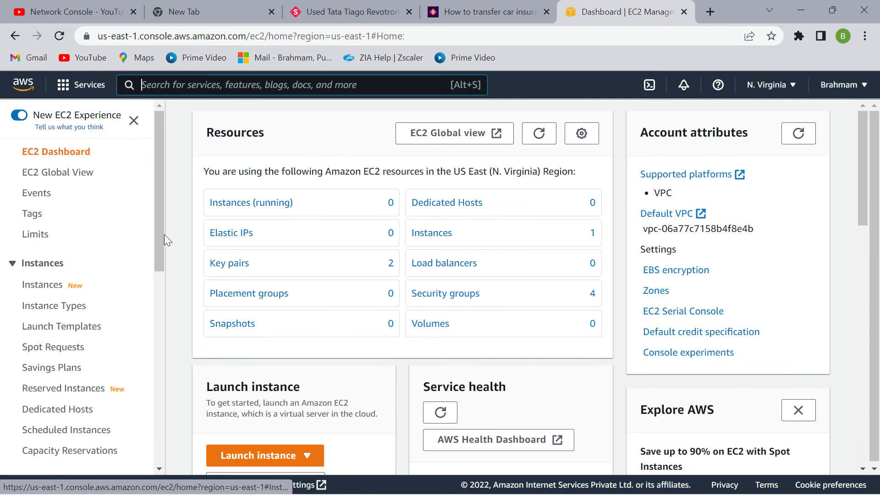
{"action": "left_click", "coordinate": [251, 202]}
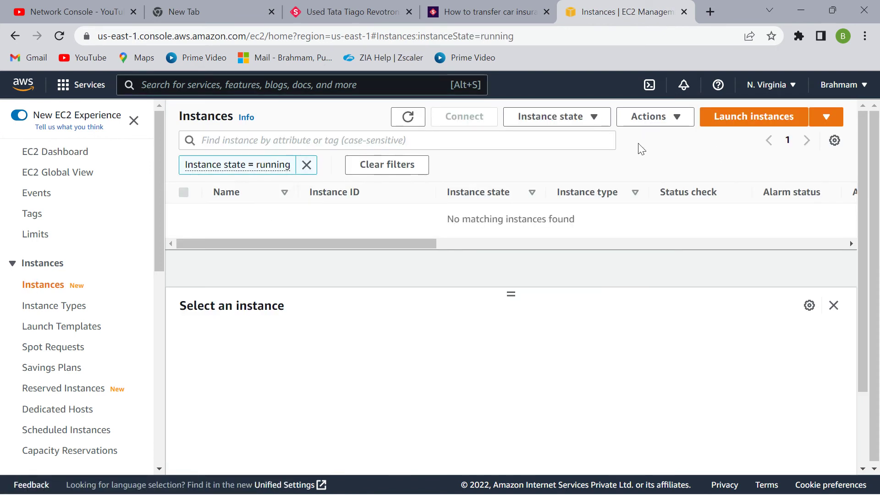
Step: Start a new instance named My_Windows using the Windows Server 2022 Base image
{"action": "left_click", "coordinate": [748, 130]}
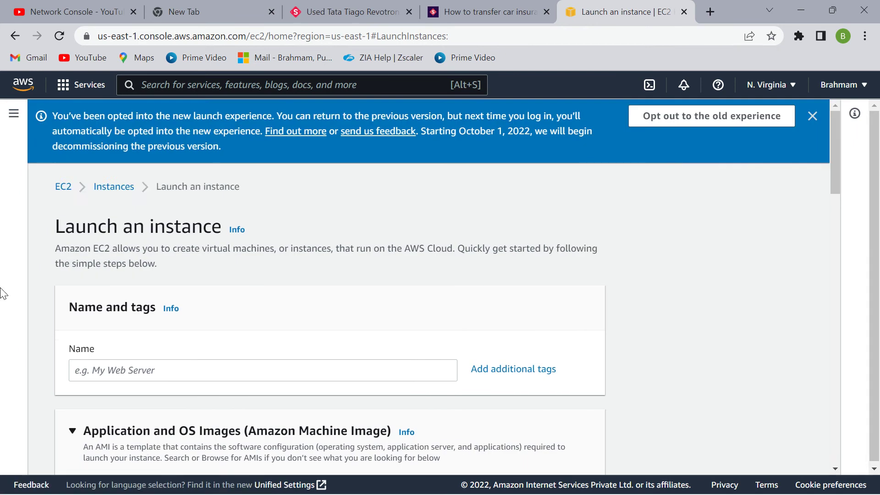
{"action": "scroll", "coordinate": [59, 300], "scroll_direction": "down", "scroll_amount": 1}
{"action": "scroll", "coordinate": [58, 301], "scroll_direction": "down", "scroll_amount": 2}
{"action": "left_click", "coordinate": [117, 233]}
{"action": "type", "text": "Myt"}
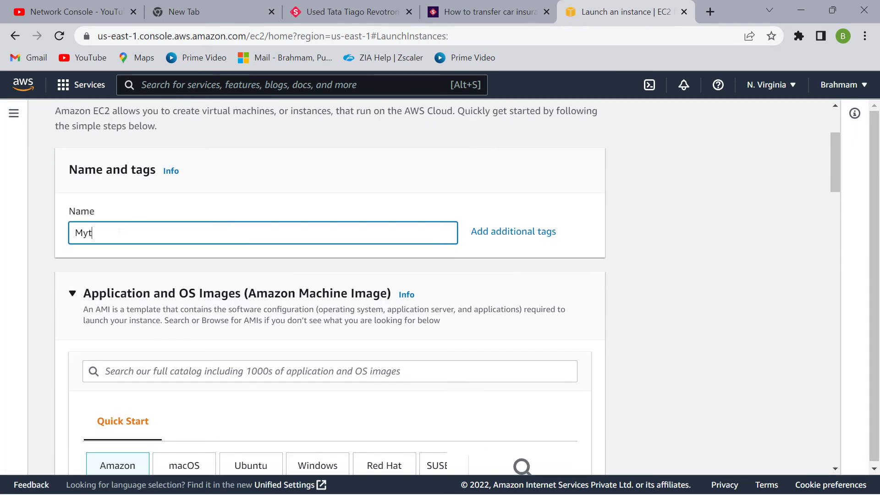
{"action": "type", "text": "_"}
{"action": "type", "text": "Wl"}
{"action": "type", "text": "==="}
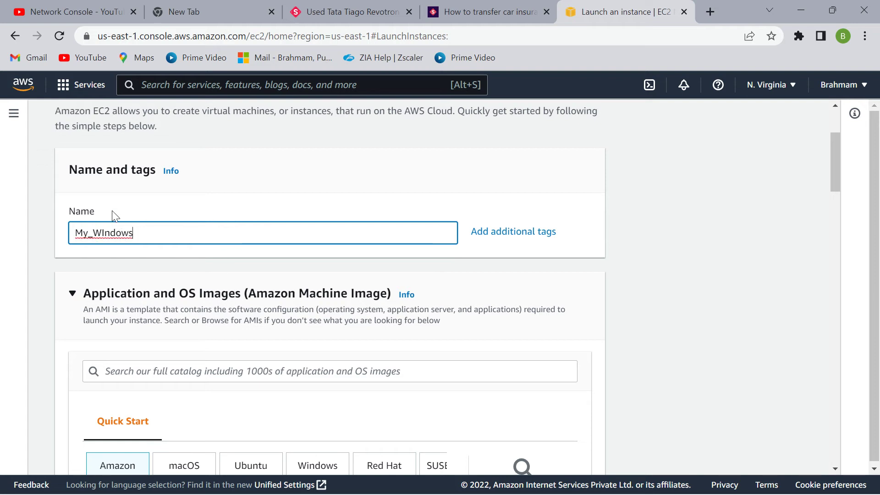
{"action": "key", "text": "BackSpace"}
{"action": "key", "text": "BackSpace"}
{"action": "key", "text": "BackSpace"}
{"action": "key", "text": "BackSpace"}
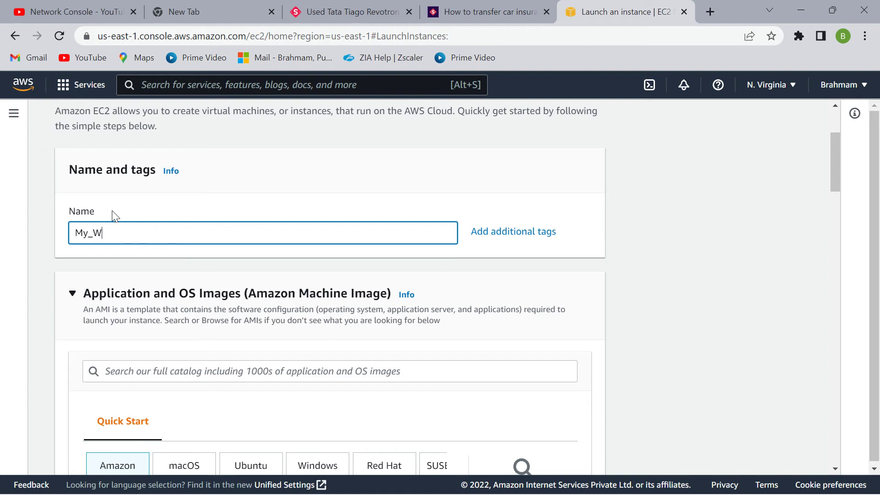
{"action": "type", "text": "indows"}
{"action": "scroll", "coordinate": [254, 264], "scroll_direction": "down", "scroll_amount": 2}
{"action": "scroll", "coordinate": [261, 264], "scroll_direction": "up", "scroll_amount": 1}
{"action": "scroll", "coordinate": [149, 254], "scroll_direction": "down", "scroll_amount": 1}
{"action": "scroll", "coordinate": [220, 296], "scroll_direction": "down", "scroll_amount": 1}
{"action": "left_click", "coordinate": [336, 297]}
{"action": "scroll", "coordinate": [324, 361], "scroll_direction": "down", "scroll_amount": 2}
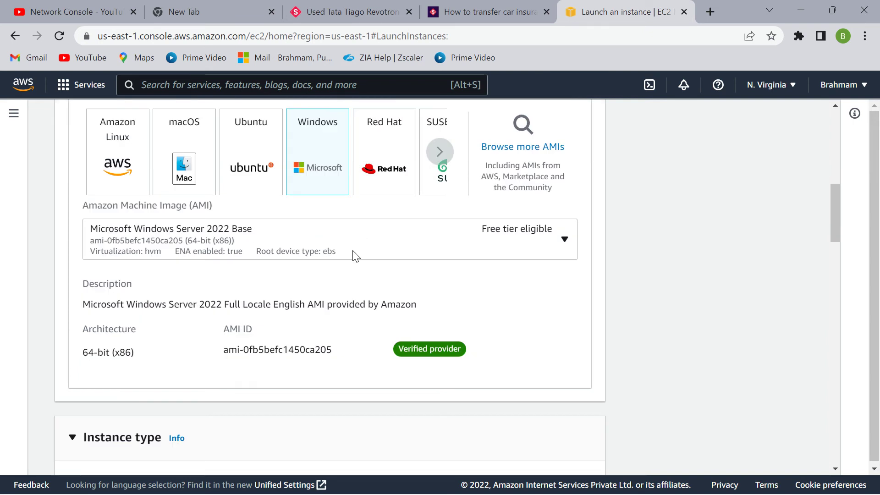
{"action": "scroll", "coordinate": [350, 309], "scroll_direction": "down", "scroll_amount": 5}
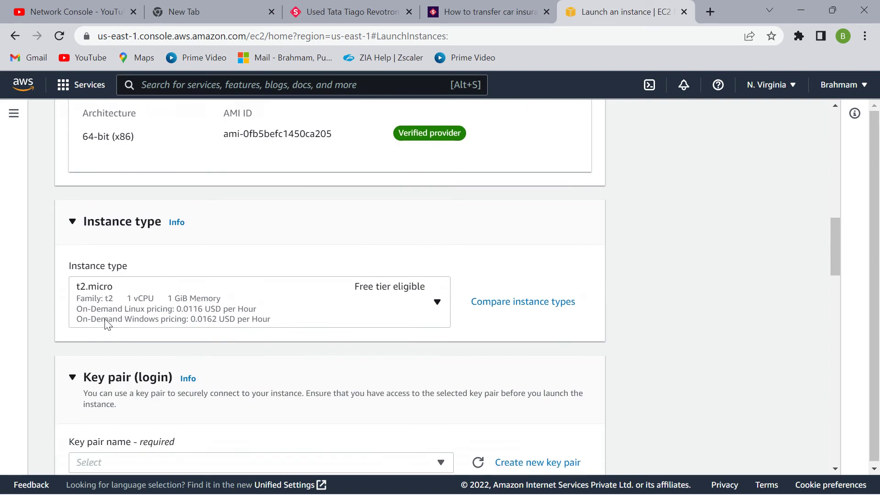
{"action": "scroll", "coordinate": [266, 312], "scroll_direction": "down", "scroll_amount": 2}
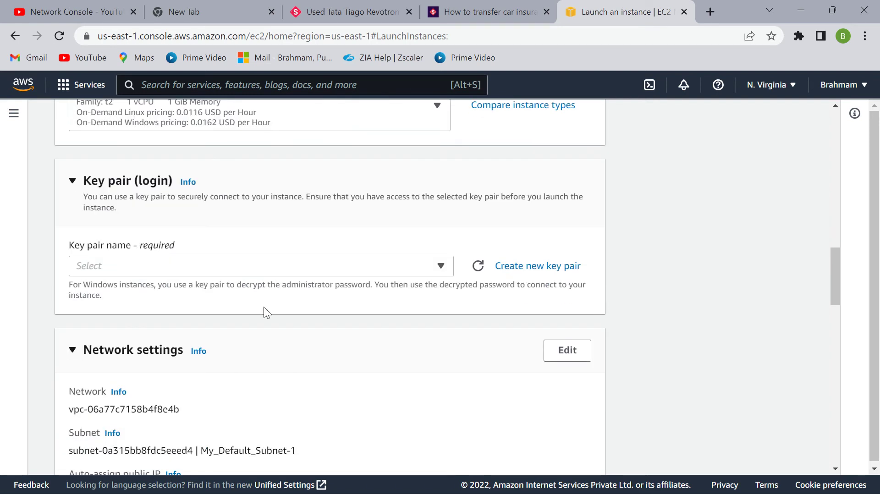
Step: Create and download a new .pem key pair named Windows_Mykey for the instance
{"action": "left_click", "coordinate": [559, 273]}
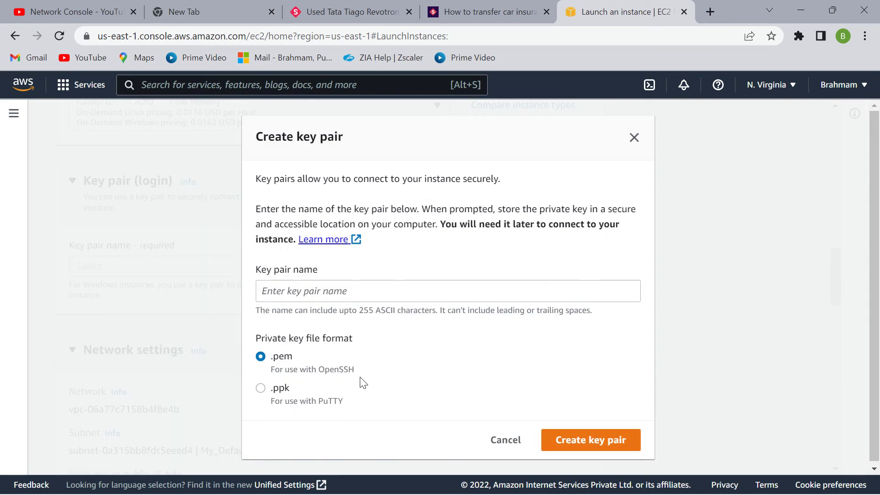
{"action": "left_click", "coordinate": [295, 292]}
{"action": "type", "text": "Windows_My"}
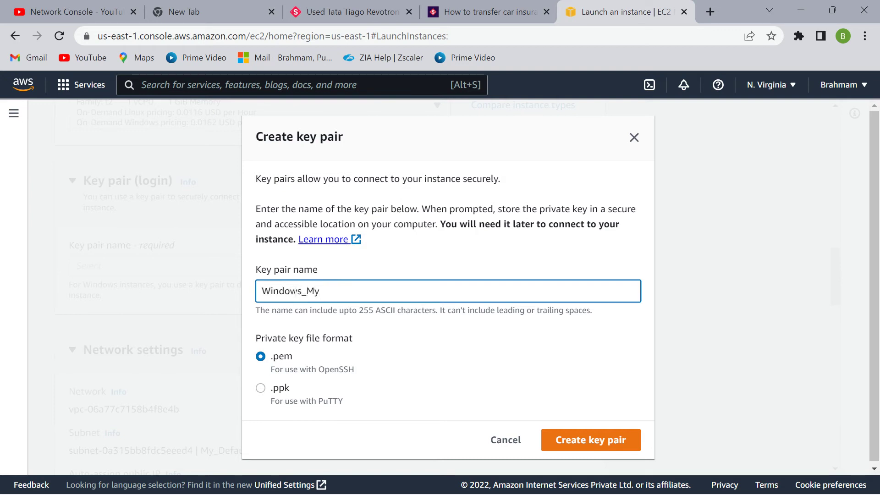
{"action": "type", "text": "ey"}
{"action": "left_click", "coordinate": [595, 443]}
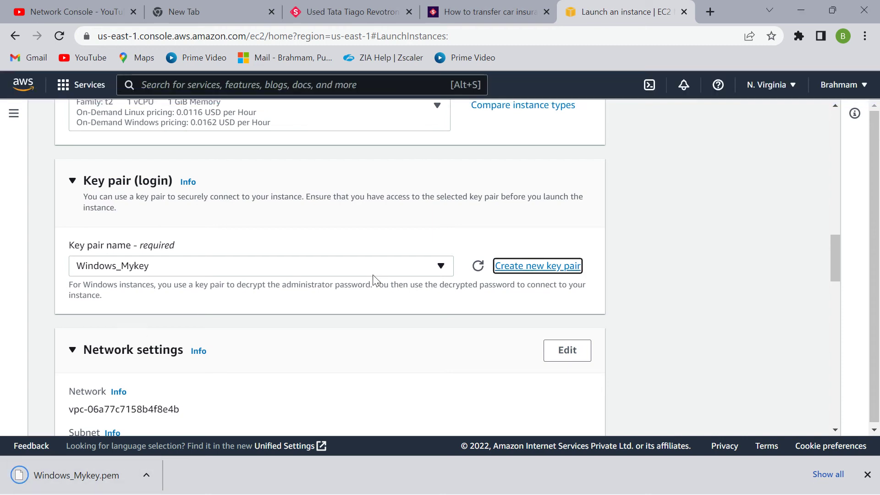
{"action": "scroll", "coordinate": [371, 285], "scroll_direction": "down", "scroll_amount": 1}
{"action": "scroll", "coordinate": [186, 248], "scroll_direction": "down", "scroll_amount": 1}
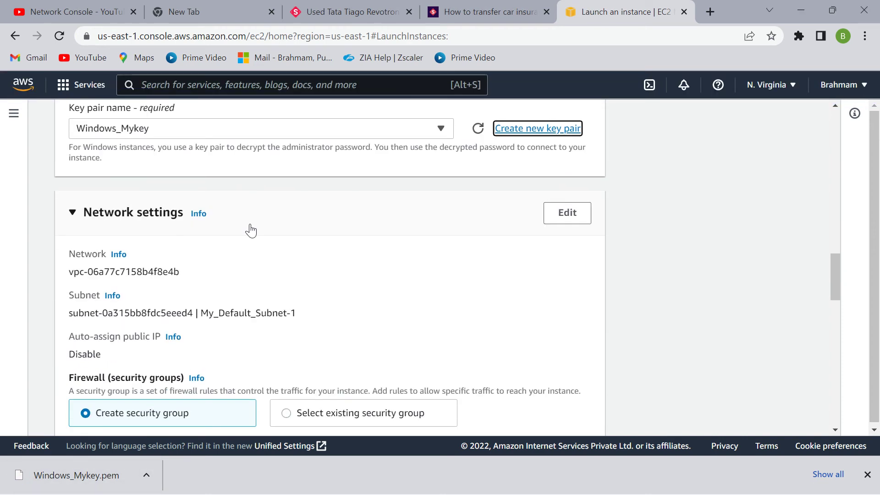
{"action": "scroll", "coordinate": [330, 245], "scroll_direction": "down", "scroll_amount": 2}
{"action": "scroll", "coordinate": [411, 199], "scroll_direction": "down", "scroll_amount": 1}
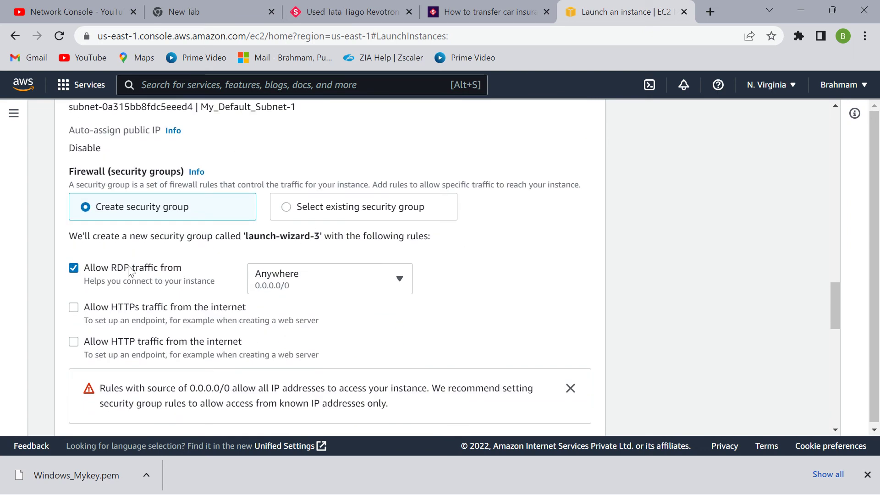
Step: Restrict allowed RDP traffic sources to My IP in the firewall settings
{"action": "left_click", "coordinate": [360, 279]}
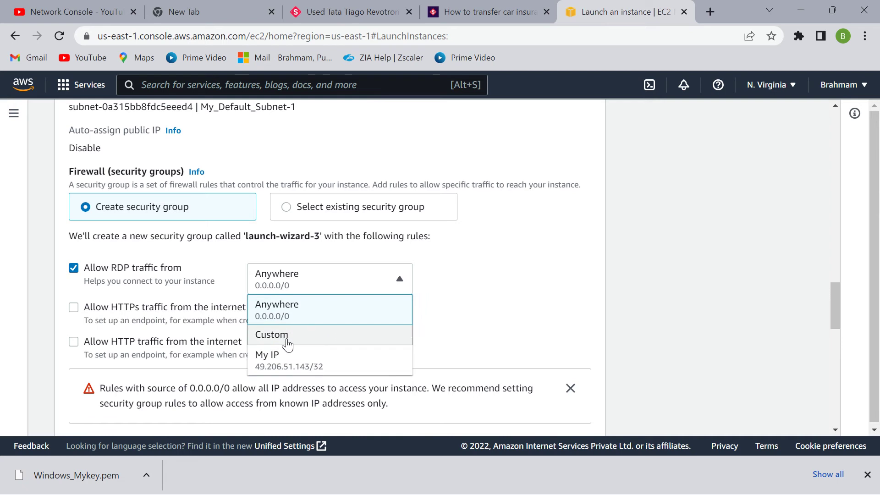
{"action": "left_click", "coordinate": [291, 354]}
{"action": "scroll", "coordinate": [165, 259], "scroll_direction": "up", "scroll_amount": 1}
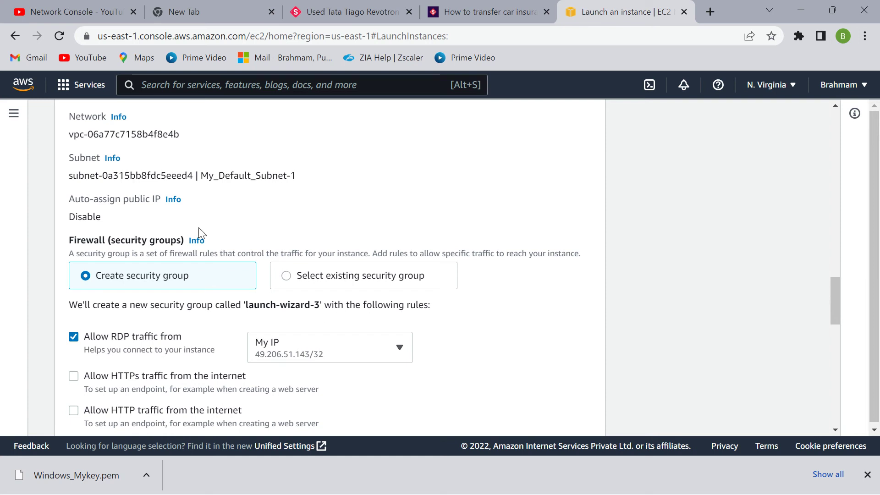
{"action": "scroll", "coordinate": [255, 291], "scroll_direction": "down", "scroll_amount": 2}
{"action": "scroll", "coordinate": [348, 291], "scroll_direction": "down", "scroll_amount": 3}
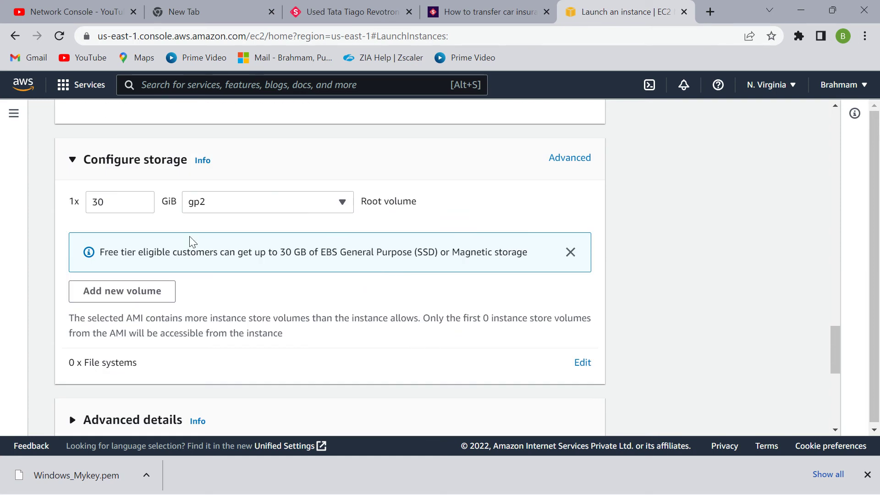
{"action": "scroll", "coordinate": [187, 240], "scroll_direction": "down", "scroll_amount": 4}
{"action": "scroll", "coordinate": [273, 305], "scroll_direction": "up", "scroll_amount": 5}
{"action": "scroll", "coordinate": [176, 295], "scroll_direction": "up", "scroll_amount": 3}
{"action": "scroll", "coordinate": [138, 292], "scroll_direction": "up", "scroll_amount": 2}
{"action": "scroll", "coordinate": [121, 237], "scroll_direction": "up", "scroll_amount": 2}
{"action": "scroll", "coordinate": [122, 236], "scroll_direction": "down", "scroll_amount": 2}
{"action": "scroll", "coordinate": [103, 289], "scroll_direction": "down", "scroll_amount": 2}
{"action": "scroll", "coordinate": [93, 315], "scroll_direction": "up", "scroll_amount": 5}
{"action": "scroll", "coordinate": [112, 307], "scroll_direction": "up", "scroll_amount": 2}
{"action": "scroll", "coordinate": [112, 306], "scroll_direction": "up", "scroll_amount": 2}
{"action": "scroll", "coordinate": [152, 257], "scroll_direction": "up", "scroll_amount": 1}
{"action": "scroll", "coordinate": [203, 279], "scroll_direction": "down", "scroll_amount": 3}
{"action": "scroll", "coordinate": [295, 279], "scroll_direction": "down", "scroll_amount": 3}
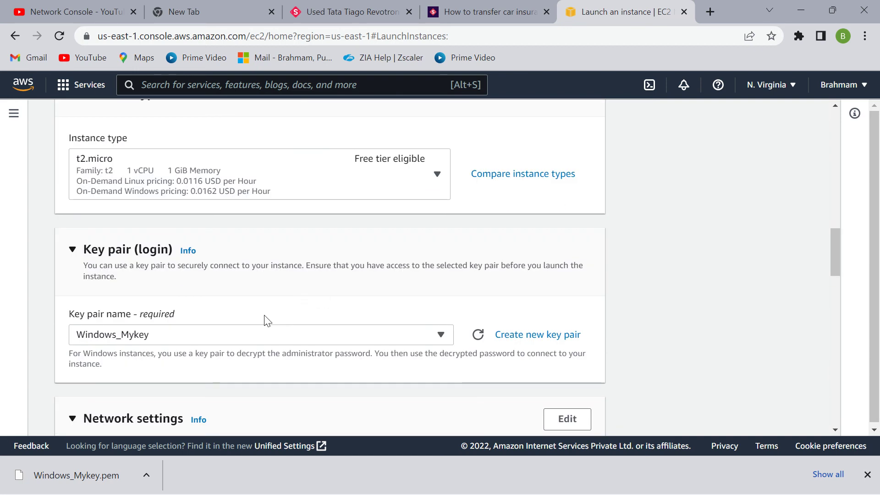
{"action": "scroll", "coordinate": [416, 295], "scroll_direction": "down", "scroll_amount": 2}
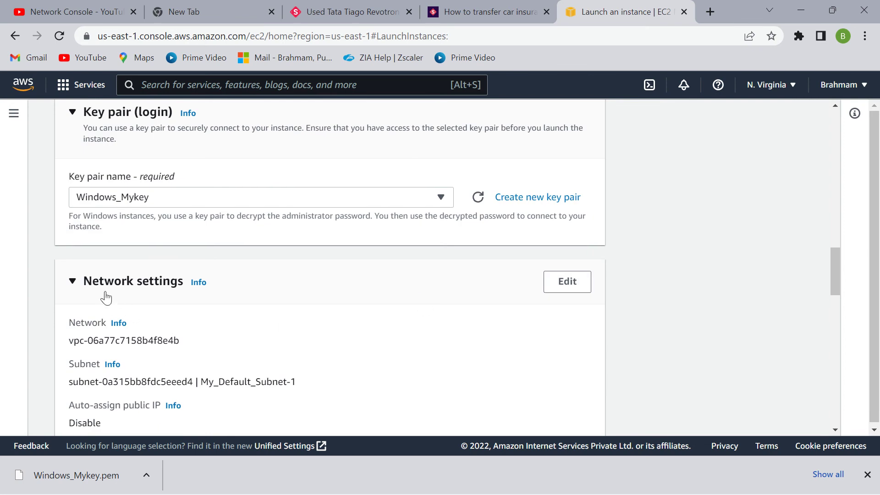
Step: Edit the network settings and enable auto-assign public IP, keeping the 30 GiB gp2 root volume
{"action": "left_click", "coordinate": [567, 281]}
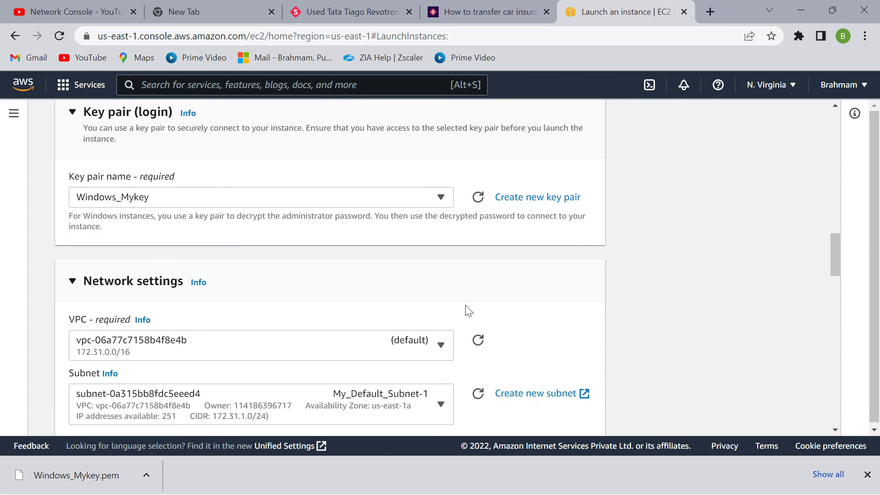
{"action": "scroll", "coordinate": [357, 315], "scroll_direction": "down", "scroll_amount": 2}
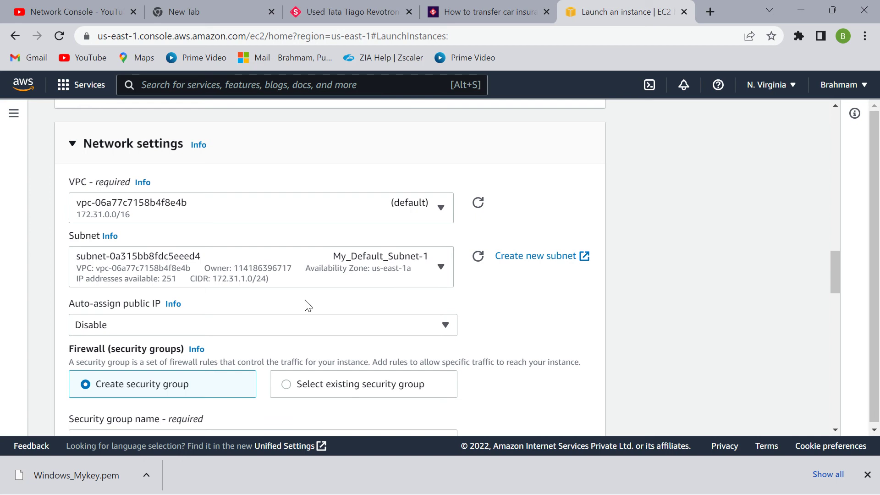
{"action": "scroll", "coordinate": [269, 312], "scroll_direction": "down", "scroll_amount": 1}
{"action": "scroll", "coordinate": [270, 310], "scroll_direction": "up", "scroll_amount": 1}
{"action": "left_click", "coordinate": [204, 318]}
{"action": "left_click", "coordinate": [164, 342]}
{"action": "scroll", "coordinate": [209, 312], "scroll_direction": "down", "scroll_amount": 2}
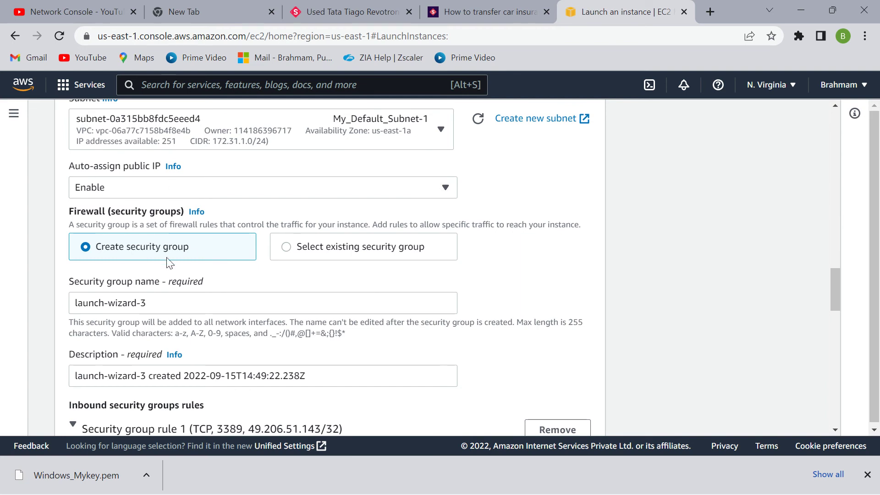
{"action": "scroll", "coordinate": [217, 347], "scroll_direction": "down", "scroll_amount": 2}
{"action": "scroll", "coordinate": [217, 347], "scroll_direction": "down", "scroll_amount": 1}
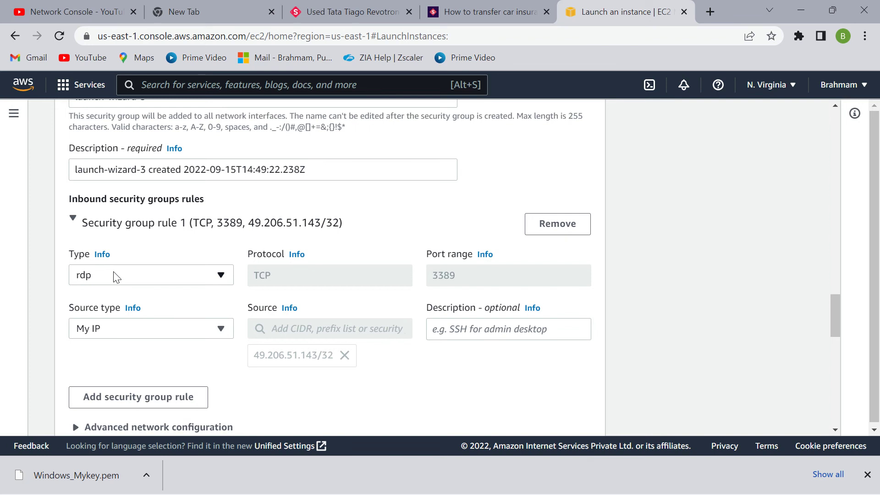
{"action": "scroll", "coordinate": [390, 367], "scroll_direction": "down", "scroll_amount": 2}
{"action": "scroll", "coordinate": [389, 367], "scroll_direction": "down", "scroll_amount": 2}
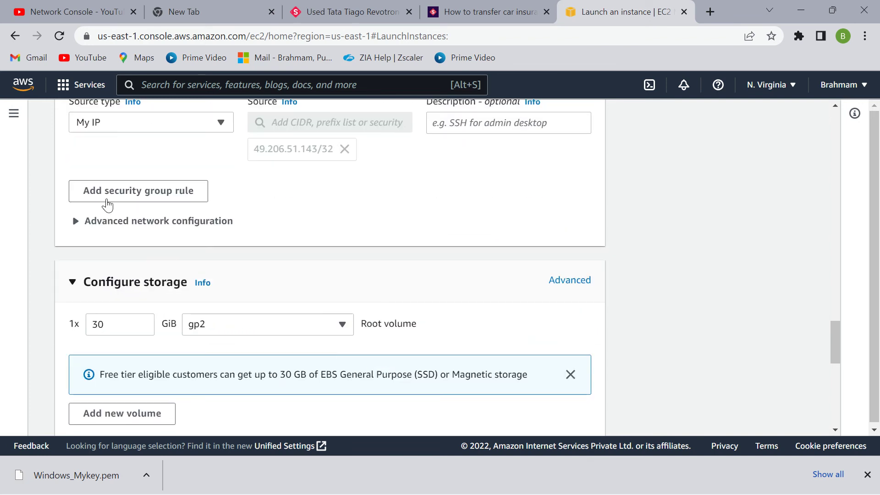
{"action": "scroll", "coordinate": [260, 301], "scroll_direction": "down", "scroll_amount": 3}
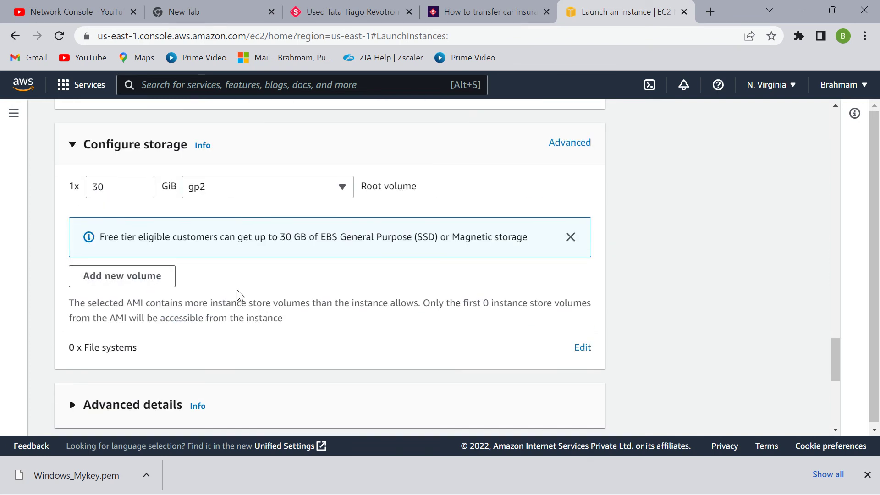
{"action": "scroll", "coordinate": [265, 328], "scroll_direction": "down", "scroll_amount": 3}
{"action": "scroll", "coordinate": [153, 291], "scroll_direction": "down", "scroll_amount": 1}
{"action": "scroll", "coordinate": [135, 234], "scroll_direction": "down", "scroll_amount": 2}
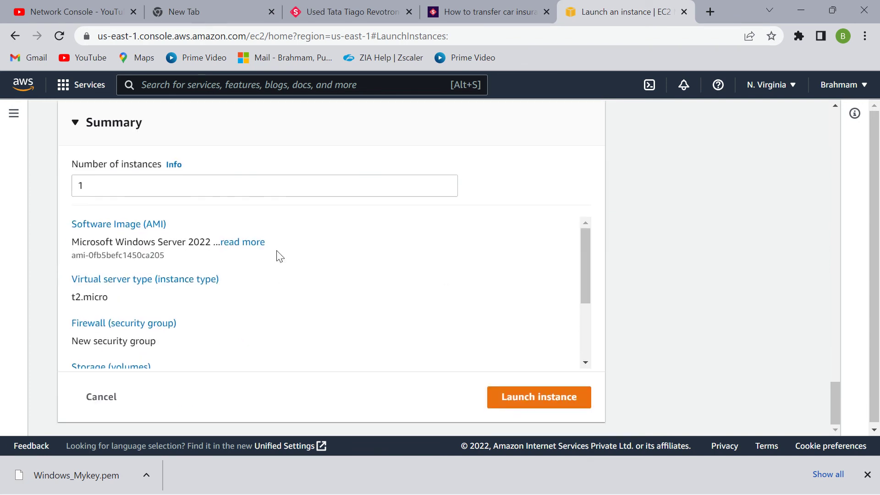
{"action": "scroll", "coordinate": [183, 316], "scroll_direction": "down", "scroll_amount": 2}
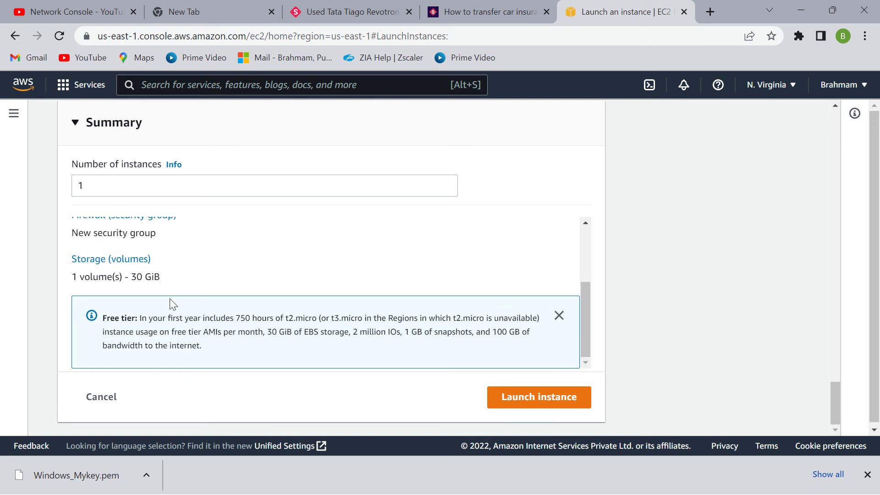
Step: Launch the configured My_Windows Windows Server instance
{"action": "left_click", "coordinate": [520, 391]}
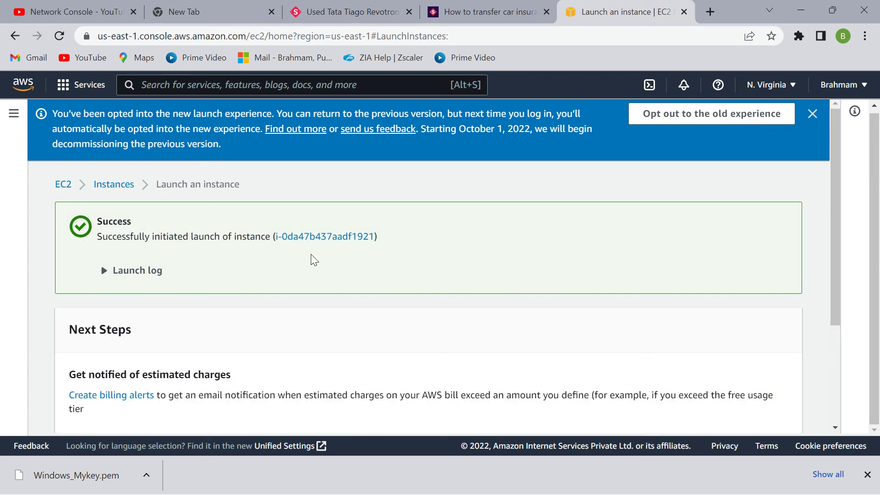
{"action": "scroll", "coordinate": [413, 275], "scroll_direction": "down", "scroll_amount": 1}
{"action": "scroll", "coordinate": [429, 275], "scroll_direction": "down", "scroll_amount": 3}
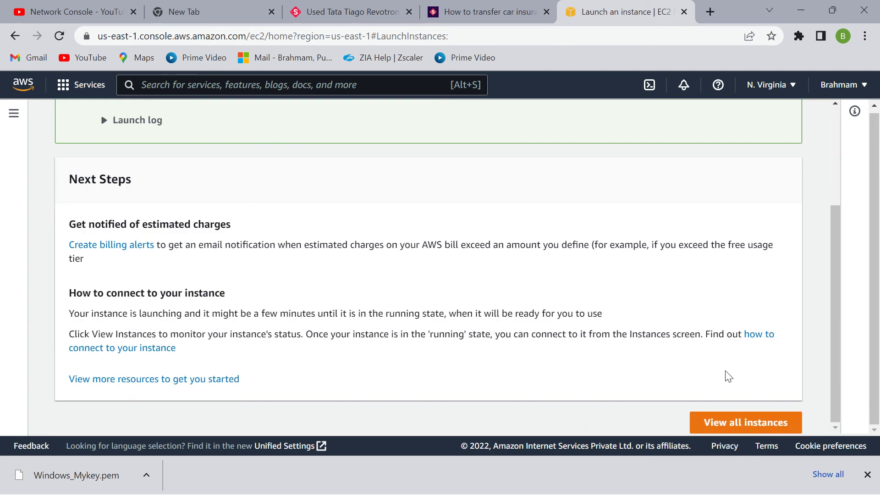
Step: View all instances and check the terminated and pending My_Windows entries and their state actions
{"action": "left_click", "coordinate": [732, 421]}
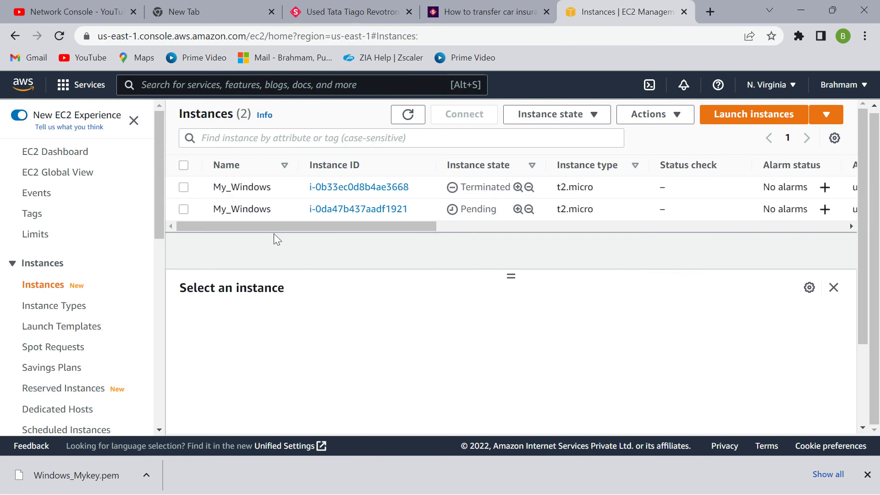
{"action": "left_click", "coordinate": [184, 187]}
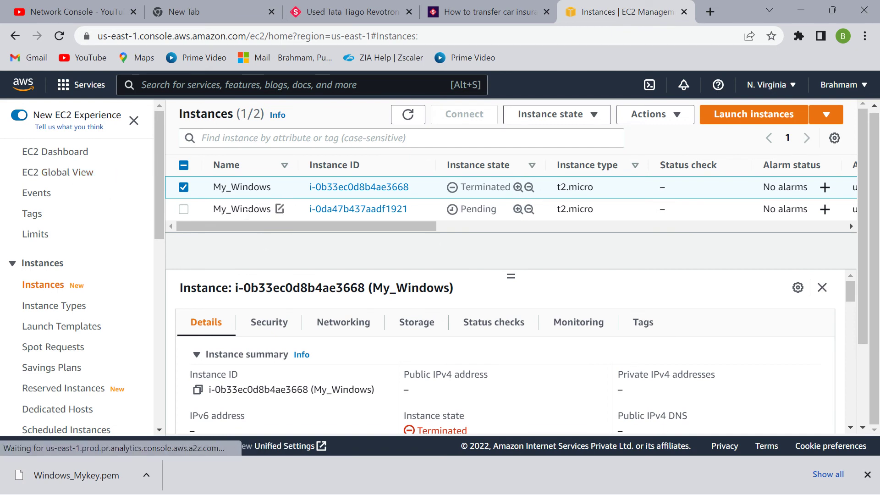
{"action": "left_click", "coordinate": [183, 188]}
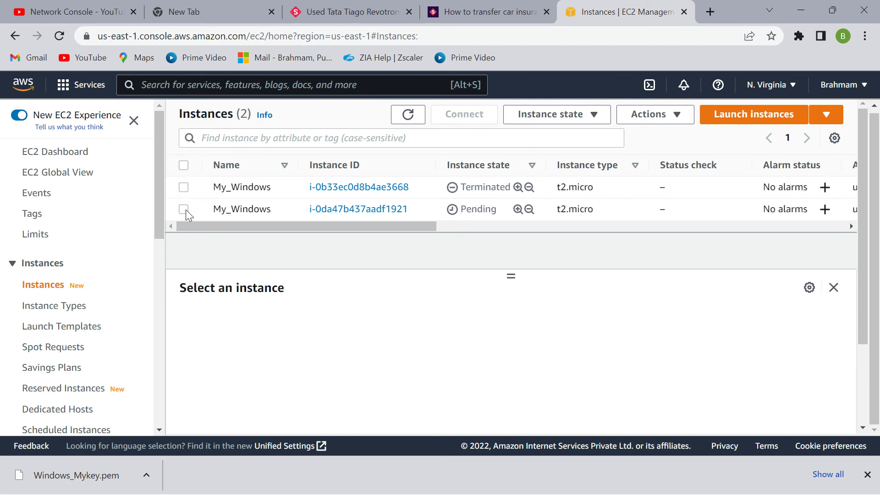
{"action": "left_click", "coordinate": [184, 209]}
{"action": "left_click", "coordinate": [409, 122]}
{"action": "left_click", "coordinate": [184, 187]}
{"action": "left_click", "coordinate": [676, 116]}
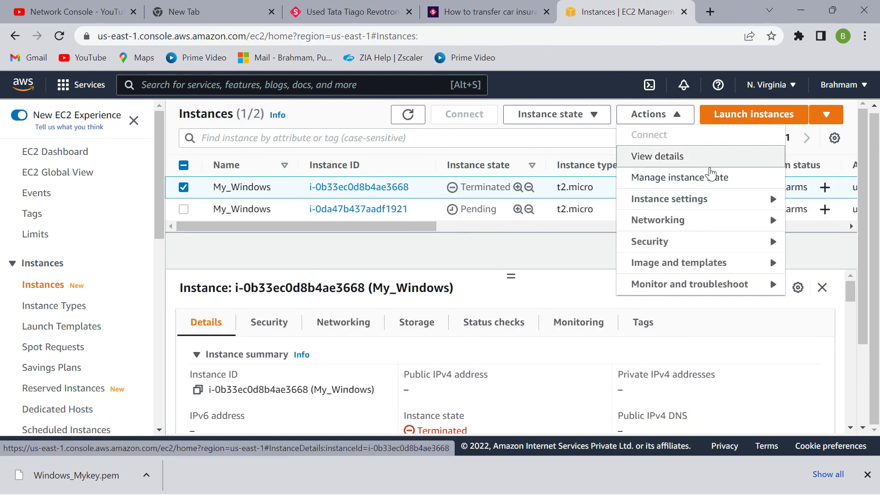
{"action": "left_click", "coordinate": [589, 113]}
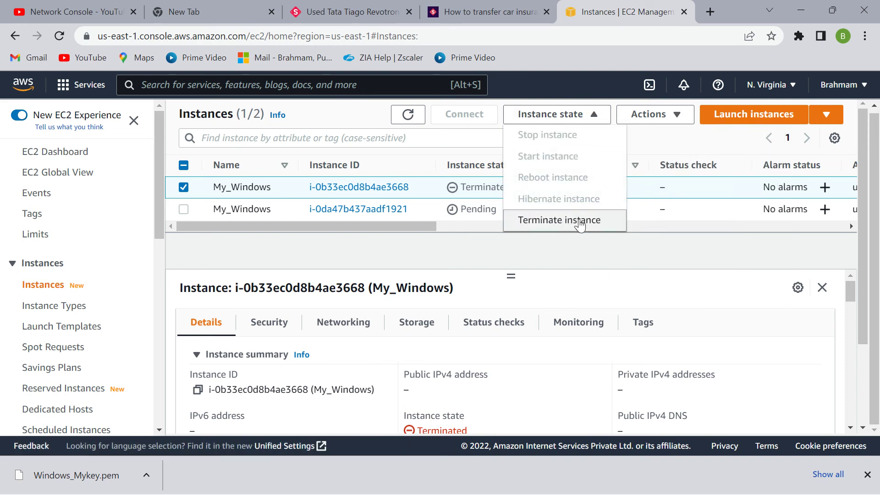
{"action": "left_click", "coordinate": [506, 289]}
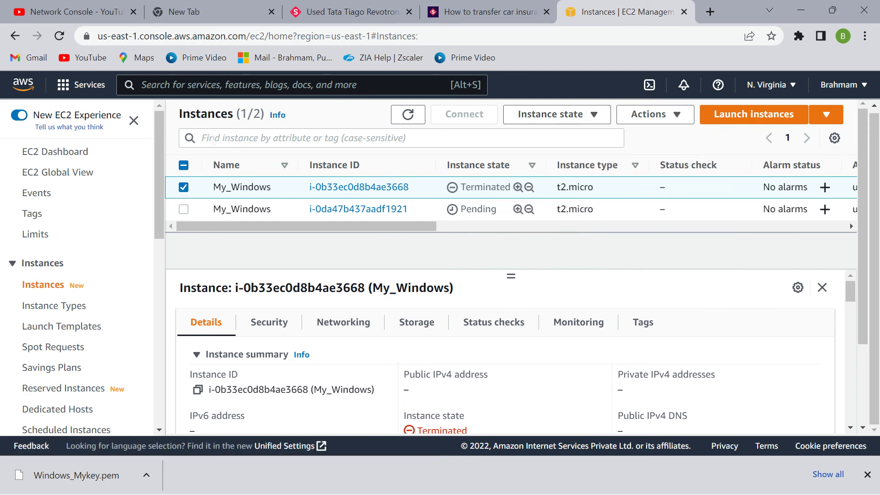
{"action": "left_click", "coordinate": [184, 188]}
Step: Filter to running instances, refresh until My_Windows shows Running, and select it
{"action": "left_click", "coordinate": [66, 151]}
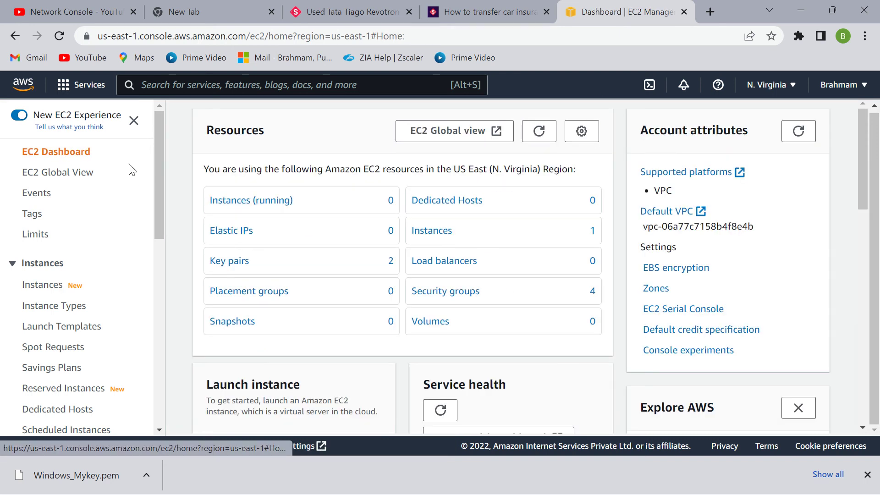
{"action": "left_click", "coordinate": [237, 202]}
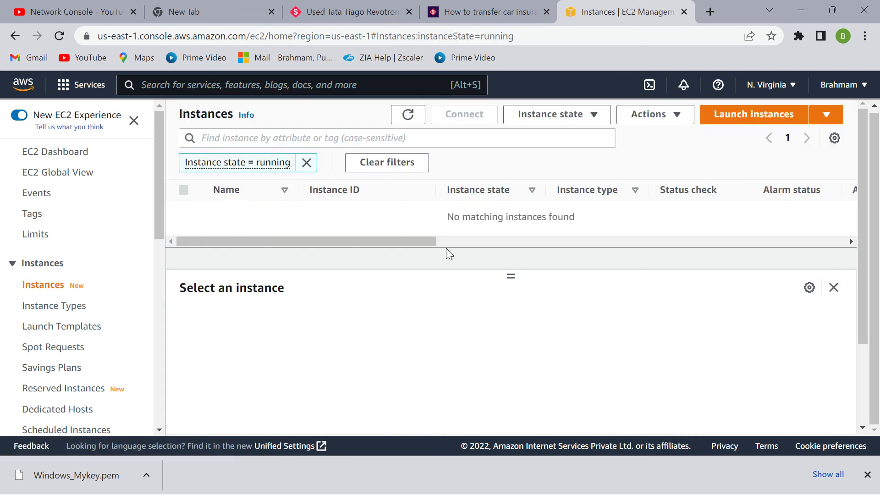
{"action": "left_click", "coordinate": [407, 114]}
{"action": "left_click", "coordinate": [409, 117]}
{"action": "left_click", "coordinate": [410, 118]}
{"action": "left_click", "coordinate": [411, 119]}
{"action": "left_click", "coordinate": [411, 118]}
{"action": "left_click", "coordinate": [411, 118]}
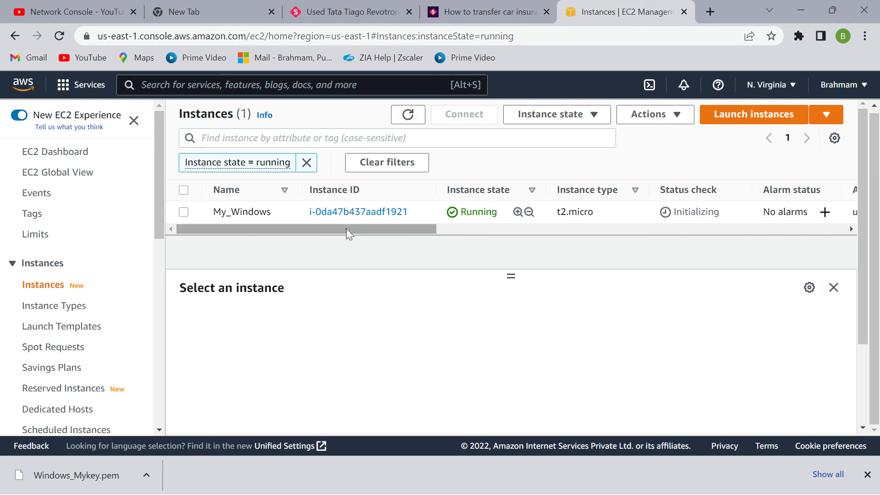
{"action": "mouse_move", "coordinate": [435, 228]}
{"action": "left_mouse_down"}
{"action": "mouse_move", "coordinate": [587, 238]}
{"action": "mouse_move", "coordinate": [250, 244]}
{"action": "left_mouse_up"}
{"action": "left_click", "coordinate": [184, 212]}
{"action": "scroll", "coordinate": [552, 320], "scroll_direction": "down", "scroll_amount": 3}
{"action": "scroll", "coordinate": [458, 385], "scroll_direction": "up", "scroll_amount": 1}
{"action": "scroll", "coordinate": [557, 394], "scroll_direction": "up", "scroll_amount": 2}
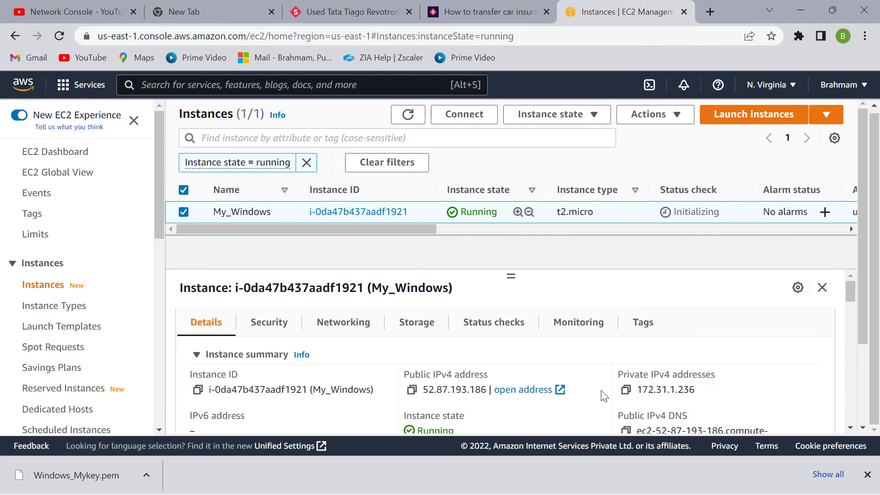
Step: Review the RDP client details with the Administrator user name and go to Get Windows password
{"action": "left_click", "coordinate": [472, 120]}
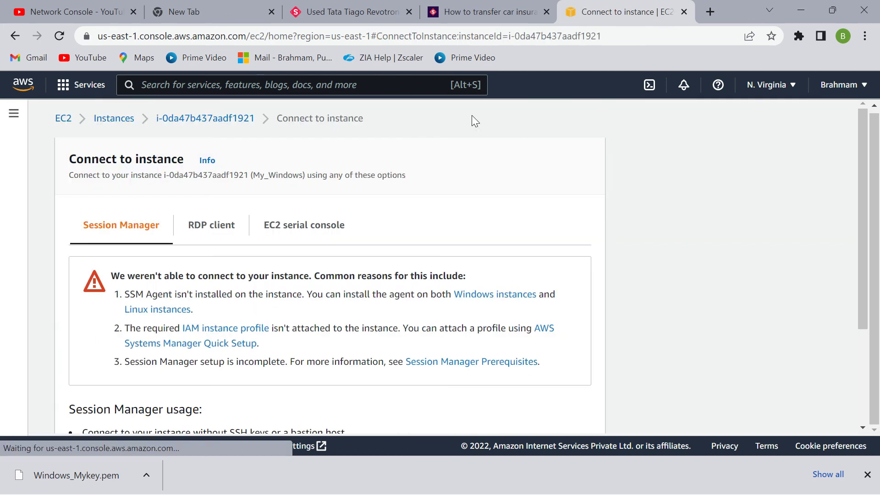
{"action": "scroll", "coordinate": [275, 255], "scroll_direction": "down", "scroll_amount": 1}
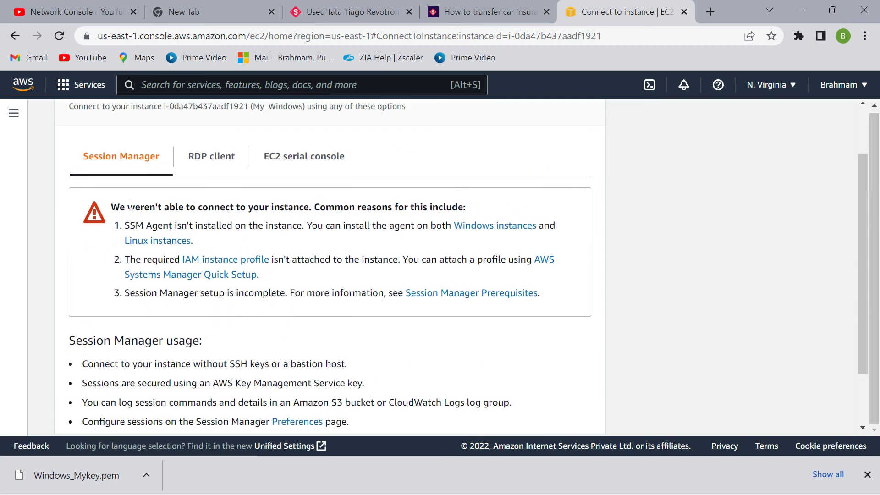
{"action": "left_click", "coordinate": [208, 158]}
{"action": "scroll", "coordinate": [323, 207], "scroll_direction": "down", "scroll_amount": 3}
{"action": "scroll", "coordinate": [344, 236], "scroll_direction": "down", "scroll_amount": 1}
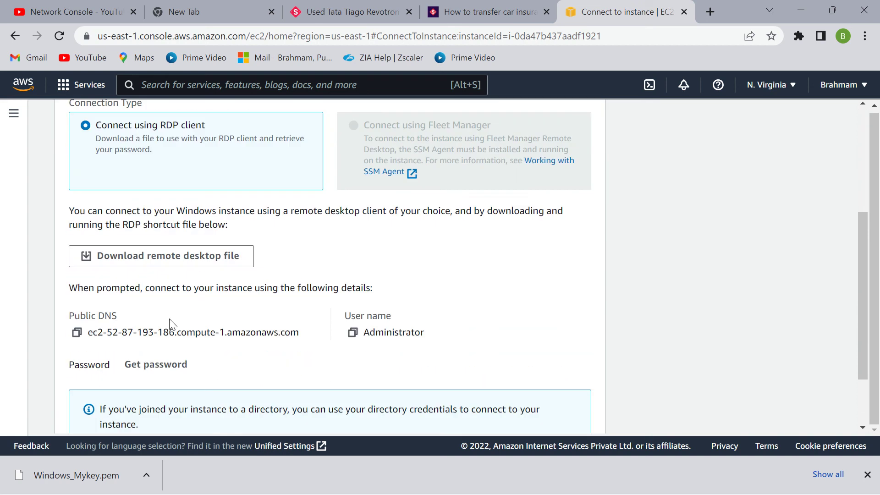
{"action": "scroll", "coordinate": [207, 316], "scroll_direction": "down", "scroll_amount": 2}
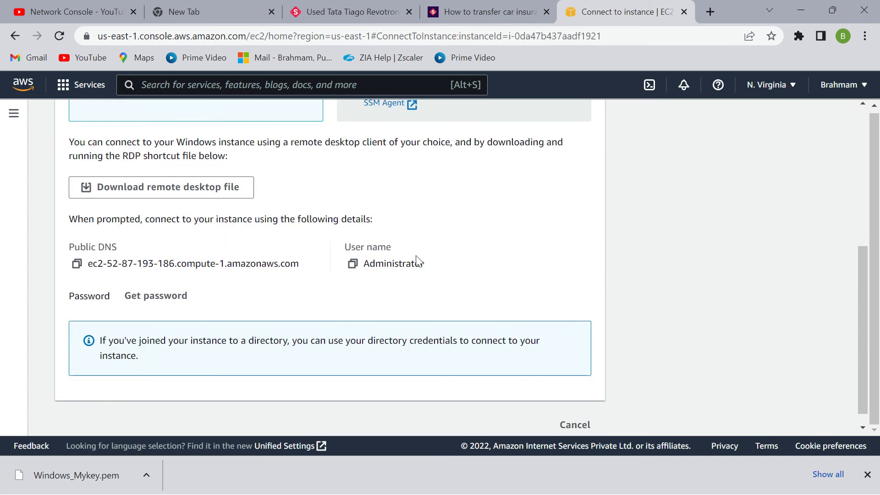
{"action": "left_click_drag", "start_coordinate": [424, 263], "coordinate": [369, 264]}
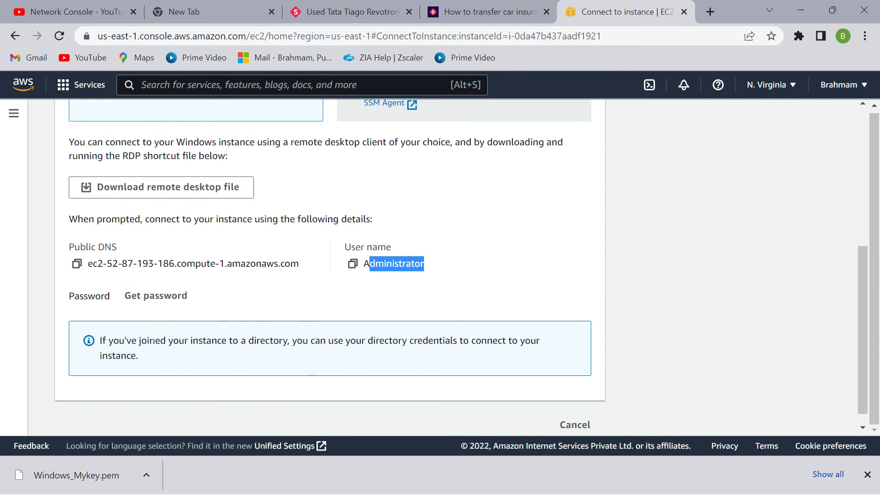
{"action": "left_click", "coordinate": [155, 296]}
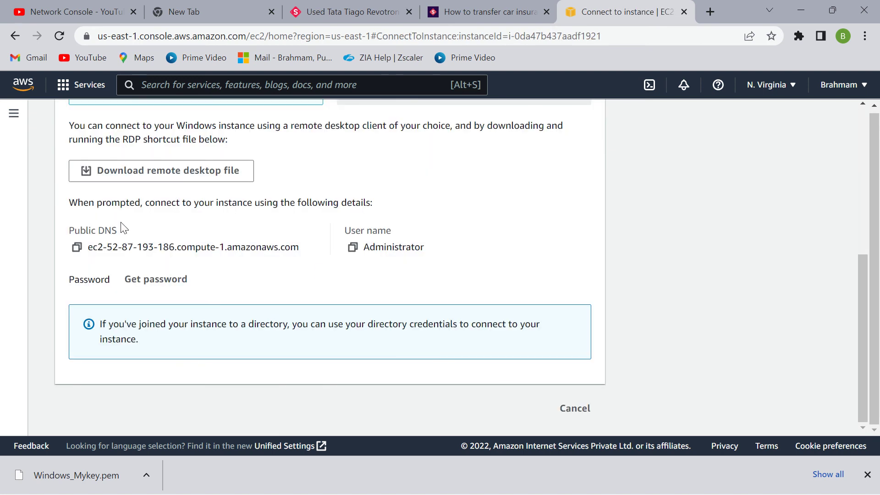
{"action": "left_click", "coordinate": [171, 281]}
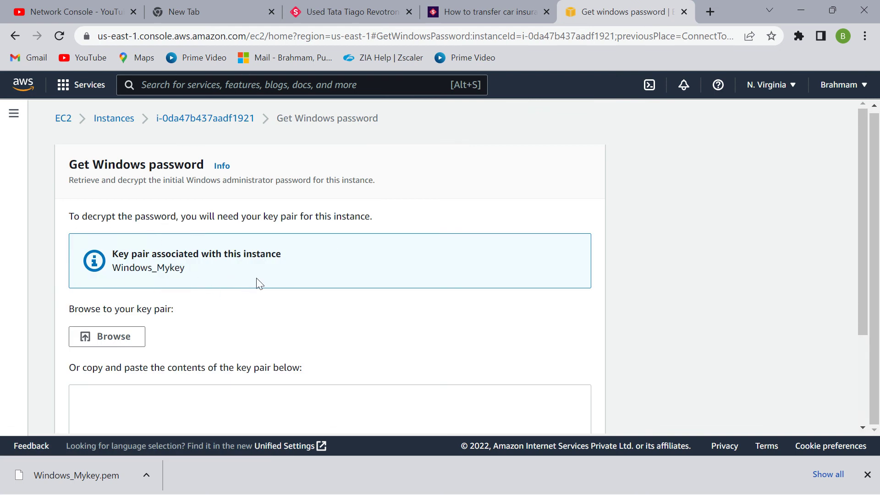
{"action": "scroll", "coordinate": [316, 303], "scroll_direction": "down", "scroll_amount": 1}
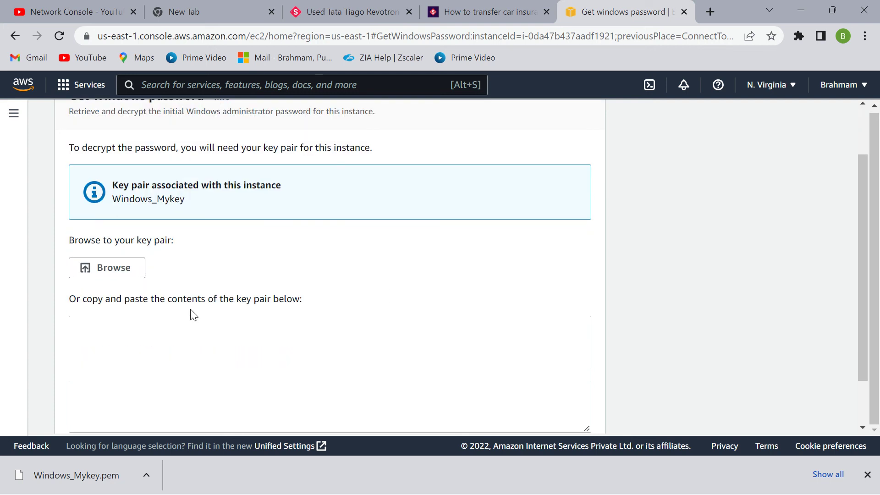
{"action": "scroll", "coordinate": [248, 315], "scroll_direction": "down", "scroll_amount": 1}
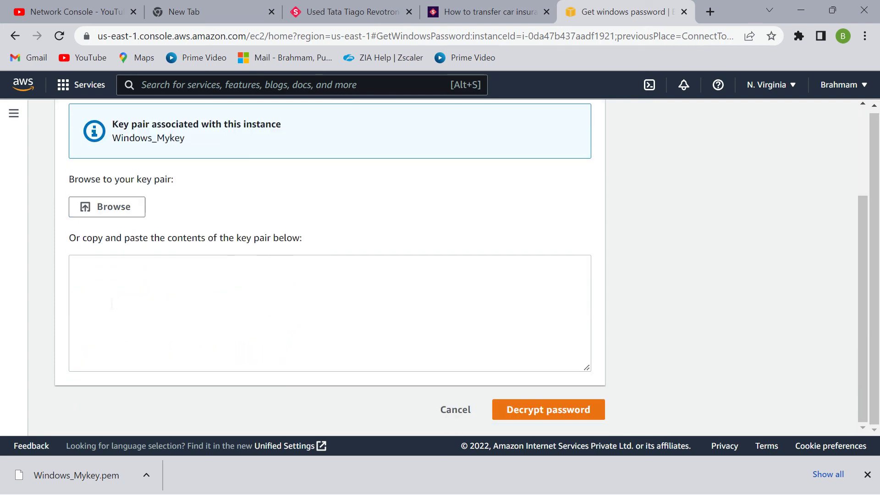
Step: Load Windows_Mykey.pem, decrypt the administrator password and select it for copying
{"action": "left_click", "coordinate": [114, 206]}
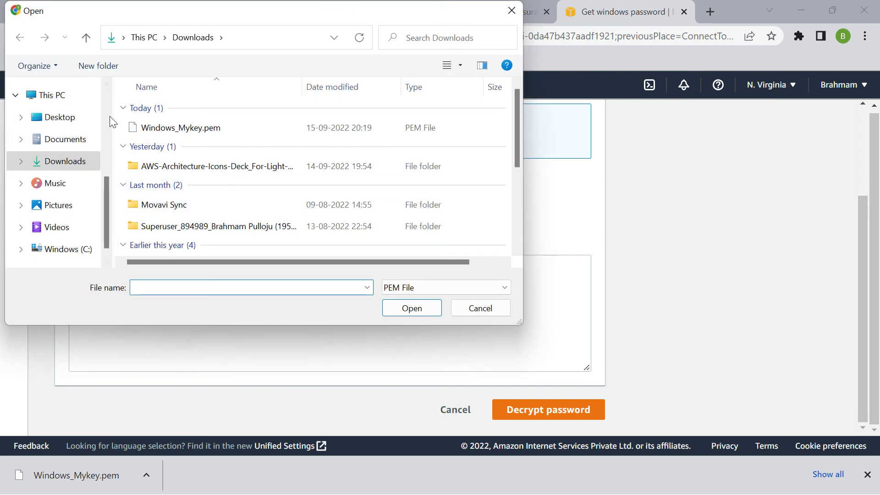
{"action": "double_click", "coordinate": [179, 128]}
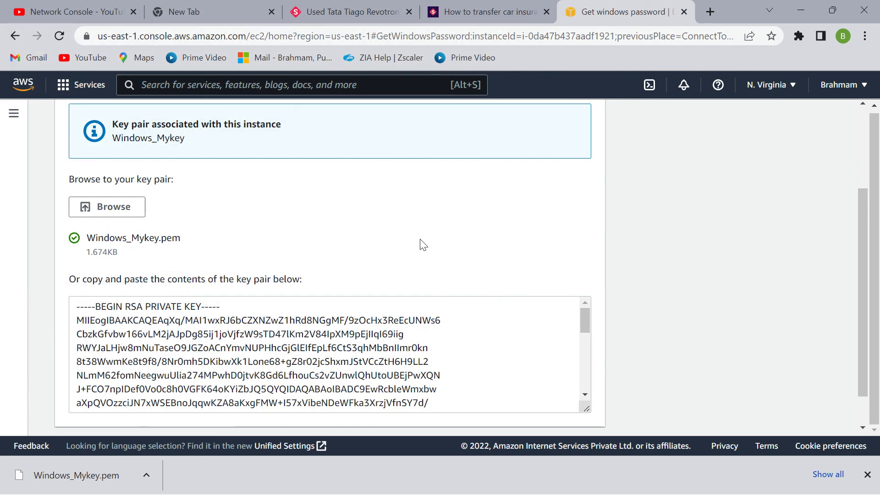
{"action": "scroll", "coordinate": [543, 288], "scroll_direction": "down", "scroll_amount": 1}
{"action": "left_click", "coordinate": [554, 408]}
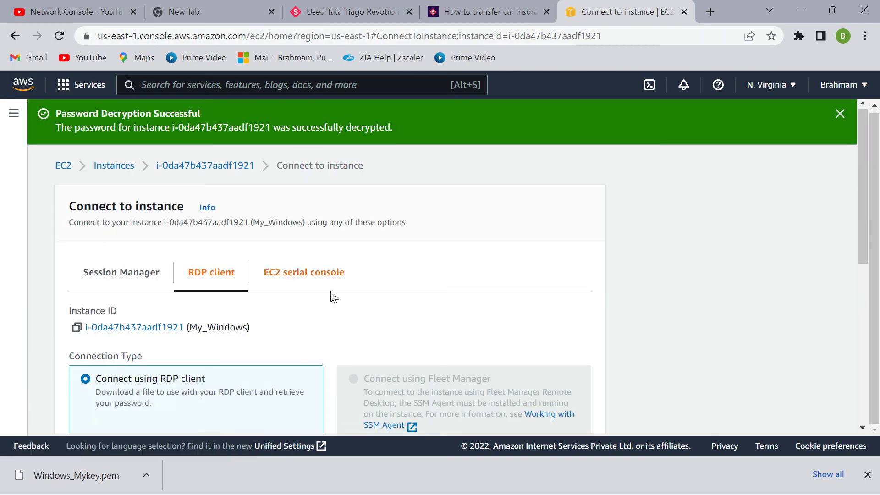
{"action": "scroll", "coordinate": [330, 296], "scroll_direction": "down", "scroll_amount": 3}
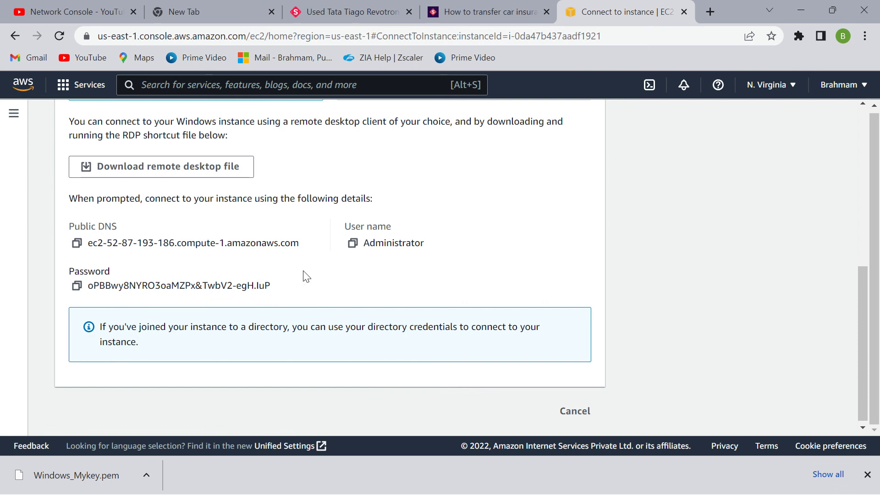
{"action": "scroll", "coordinate": [275, 282], "scroll_direction": "up", "scroll_amount": 1}
{"action": "scroll", "coordinate": [103, 248], "scroll_direction": "down", "scroll_amount": 1}
{"action": "scroll", "coordinate": [125, 303], "scroll_direction": "up", "scroll_amount": 4}
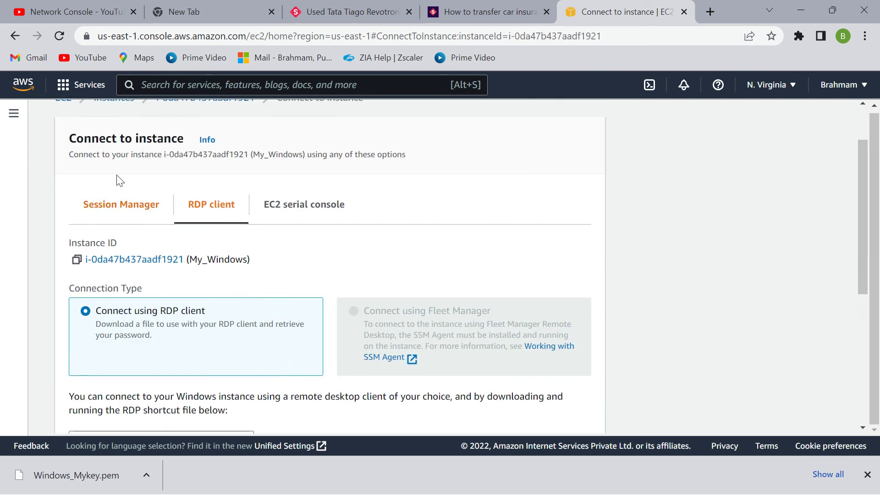
{"action": "scroll", "coordinate": [275, 207], "scroll_direction": "down", "scroll_amount": 3}
{"action": "scroll", "coordinate": [295, 275], "scroll_direction": "down", "scroll_amount": 1}
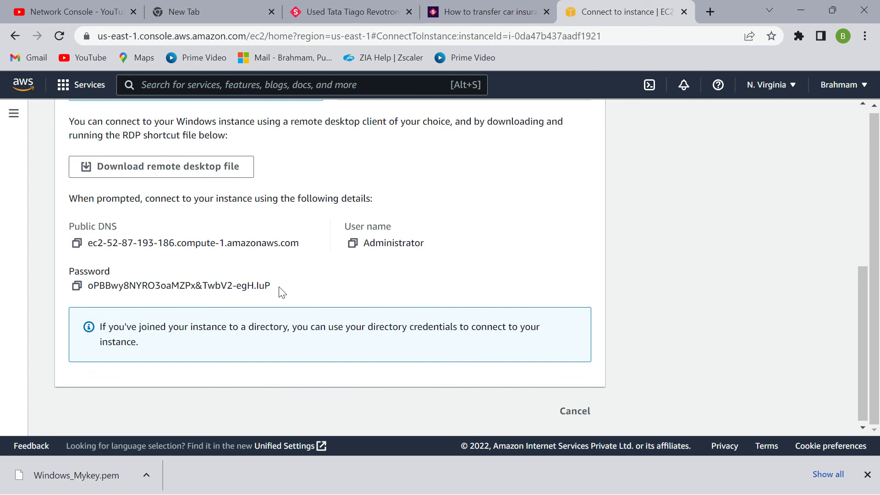
{"action": "left_click_drag", "start_coordinate": [277, 292], "coordinate": [88, 286]}
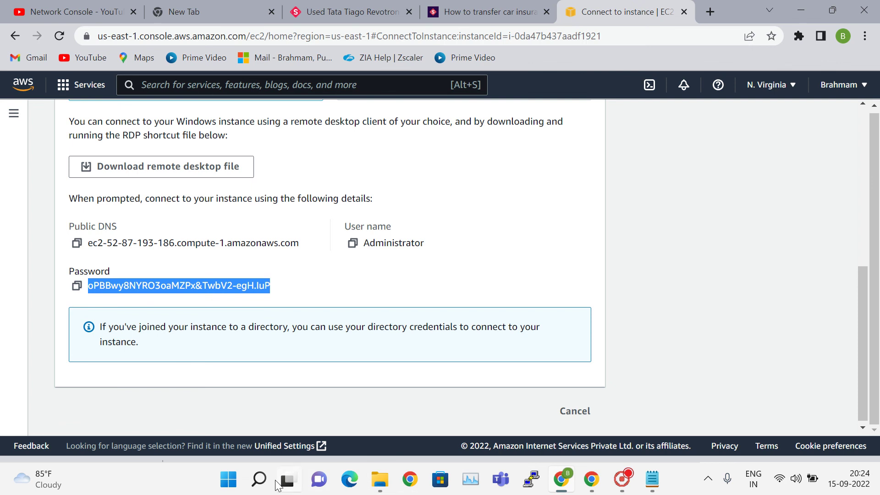
Step: Paste the decrypted password into a Notepad note and return to the console
{"action": "left_click", "coordinate": [652, 479]}
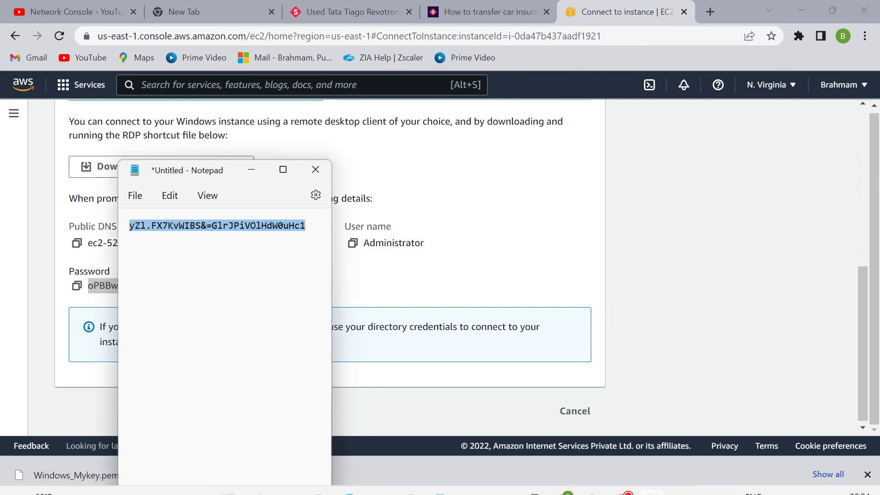
{"action": "key", "text": "BackSpace"}
{"action": "key", "text": "ctrl+v"}
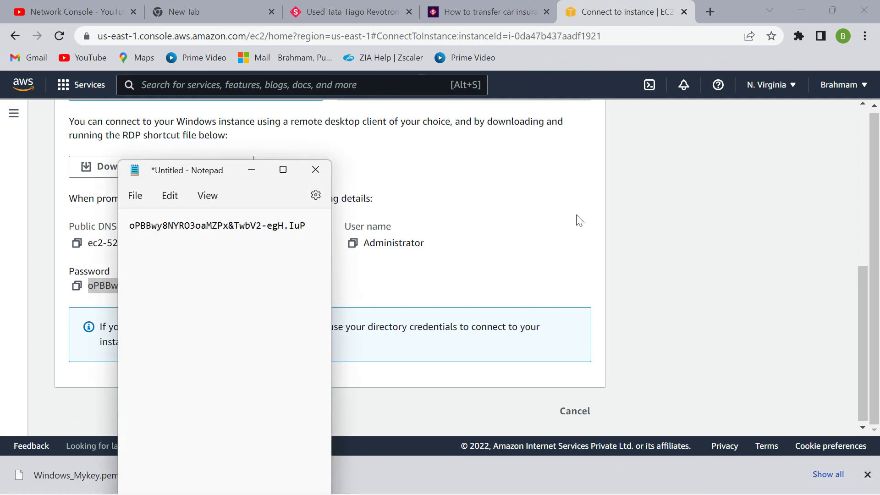
{"action": "left_click", "coordinate": [585, 214]}
{"action": "scroll", "coordinate": [343, 284], "scroll_direction": "up", "scroll_amount": 5}
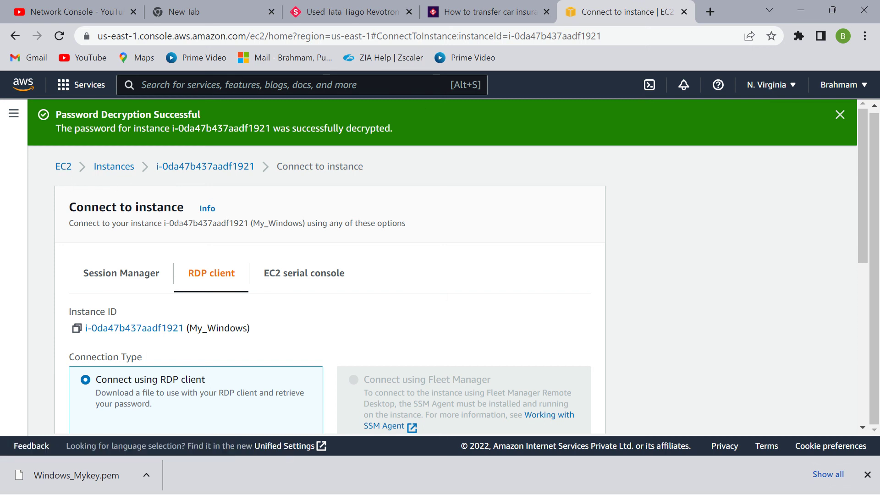
Step: Select the running My_Windows instance and copy its public IPv4 address 52.87.193.186
{"action": "left_click", "coordinate": [63, 166]}
{"action": "left_click", "coordinate": [301, 208]}
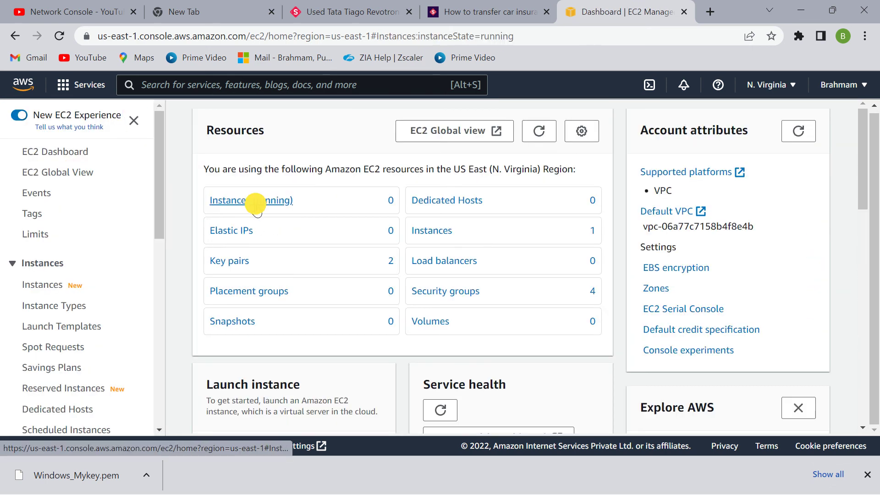
{"action": "left_click", "coordinate": [182, 211]}
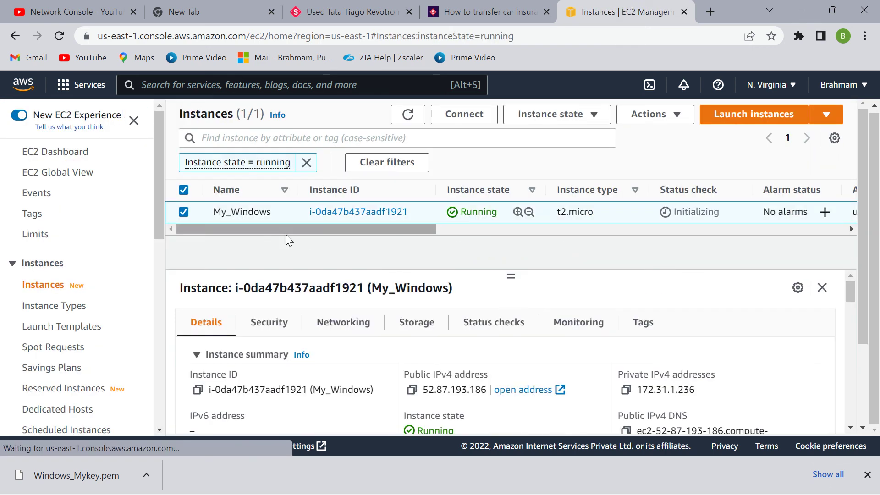
{"action": "left_click", "coordinate": [412, 389]}
{"action": "left_click", "coordinate": [867, 475]}
Step: Launch Remote Desktop Connection and connect to 52.87.193.186 with user name Administrator
{"action": "left_click", "coordinate": [231, 480]}
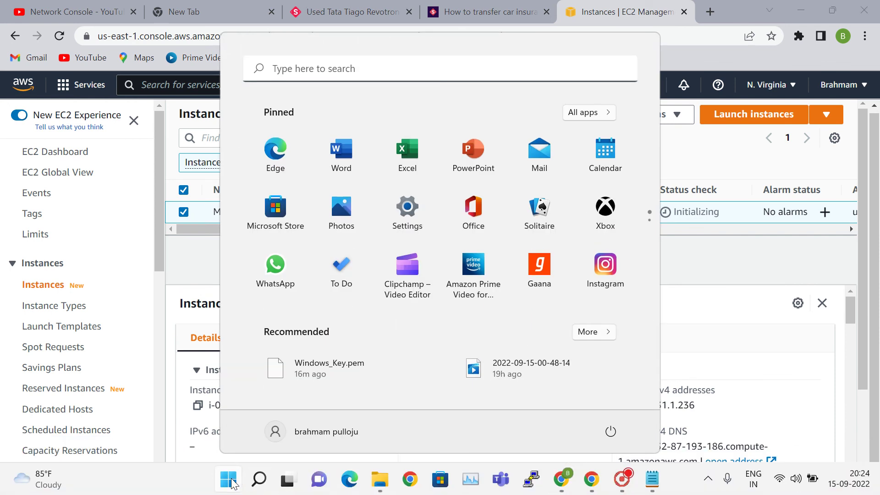
{"action": "type", "text": "rdp"}
{"action": "key", "text": "Return"}
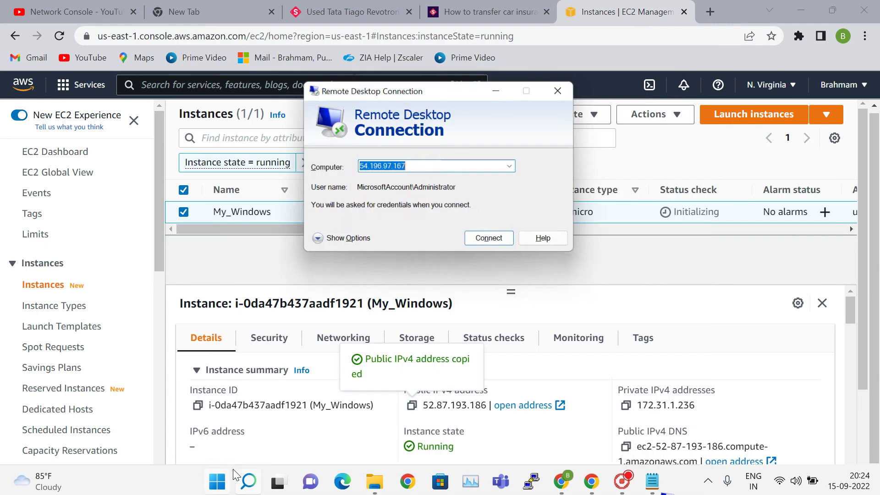
{"action": "key", "text": "ctrl+v"}
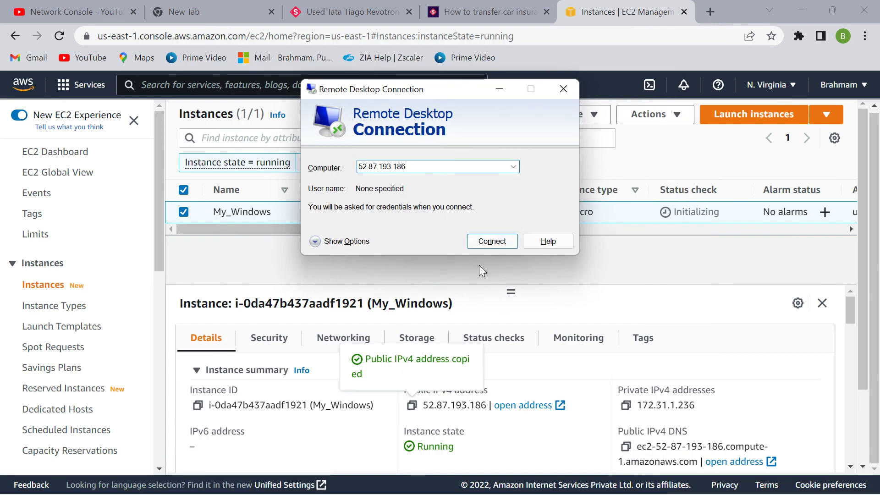
{"action": "left_click", "coordinate": [316, 241]}
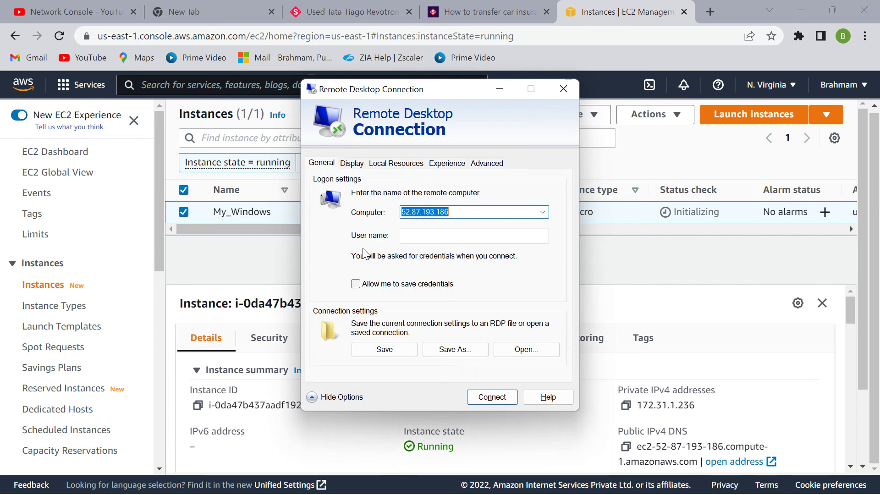
{"action": "left_click", "coordinate": [406, 236]}
{"action": "type", "text": "Administrat"}
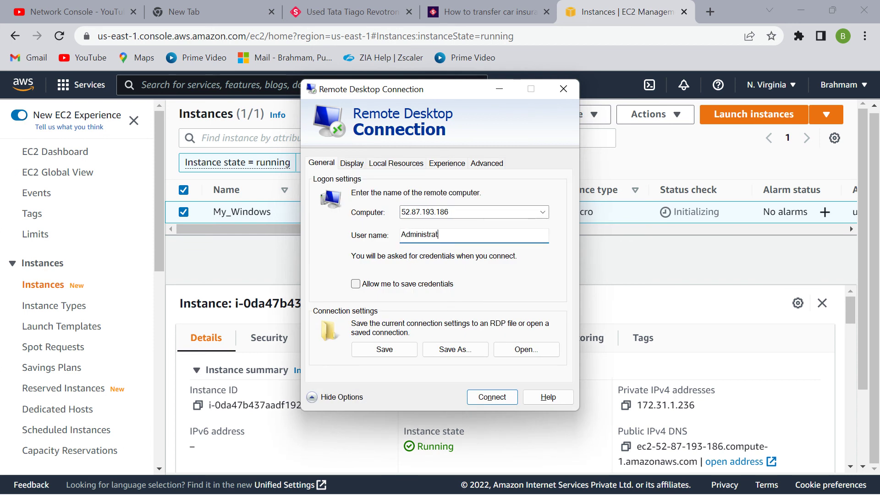
{"action": "type", "text": "or"}
{"action": "left_click", "coordinate": [492, 396]}
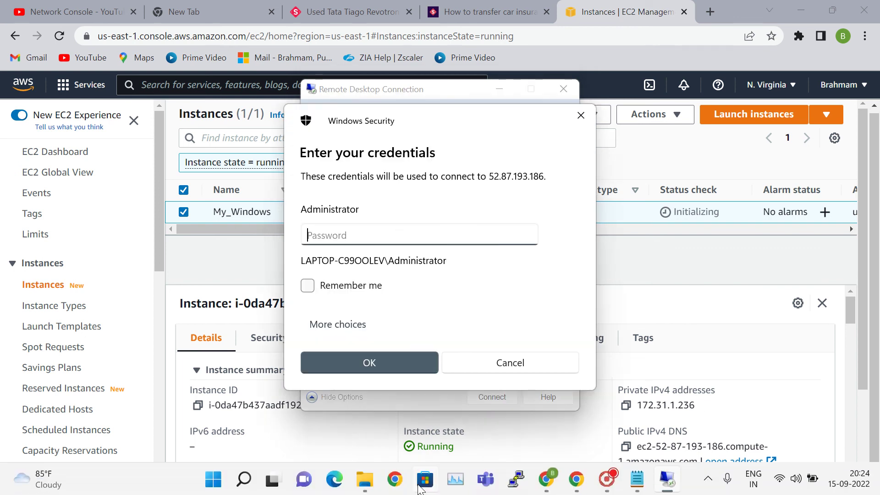
Step: Paste the decrypted password from Notepad into Windows Security, submit it, and accept the certificate warning
{"action": "left_click", "coordinate": [636, 488]}
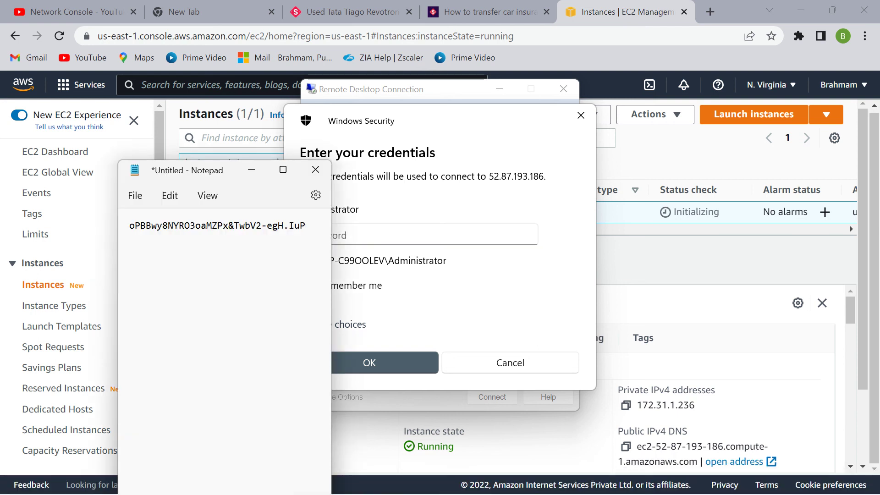
{"action": "left_click_drag", "start_coordinate": [305, 225], "coordinate": [130, 227]}
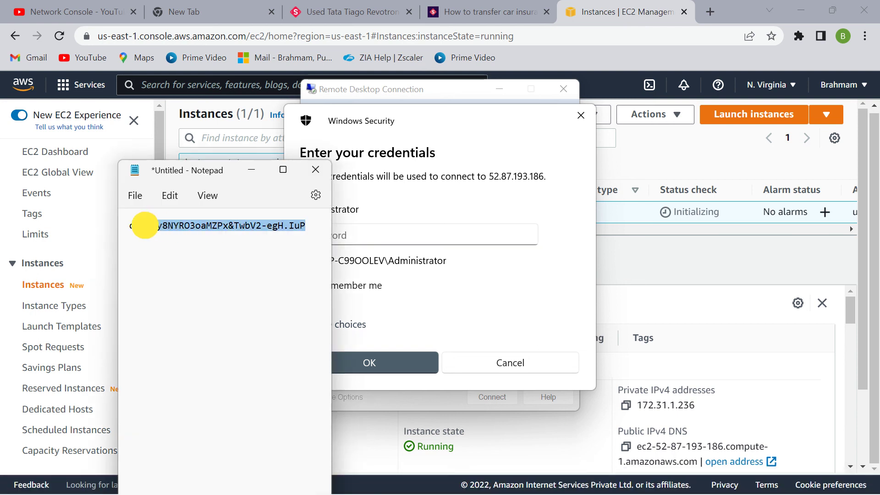
{"action": "left_click", "coordinate": [332, 236]}
{"action": "key", "text": "ctrl+v"}
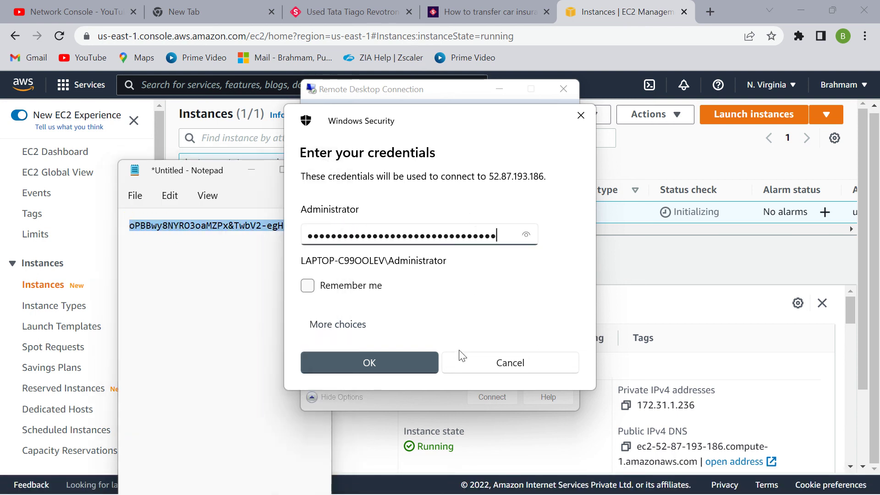
{"action": "left_click", "coordinate": [409, 364]}
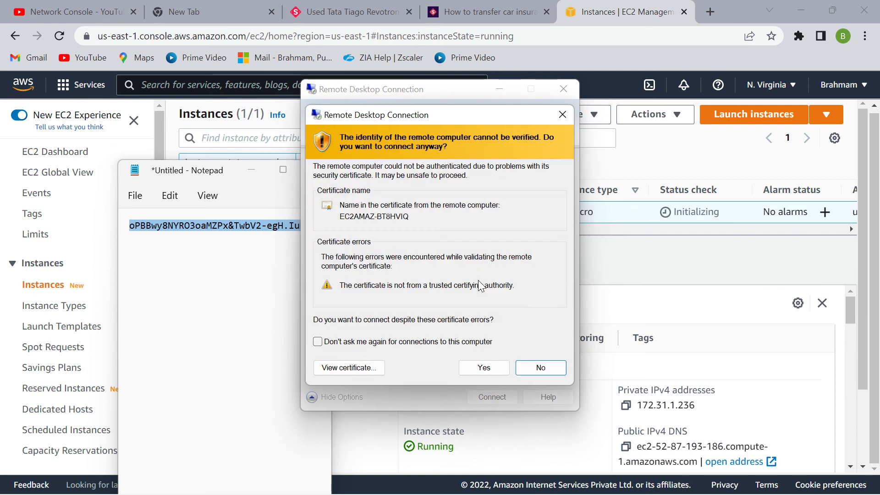
{"action": "left_click", "coordinate": [484, 368]}
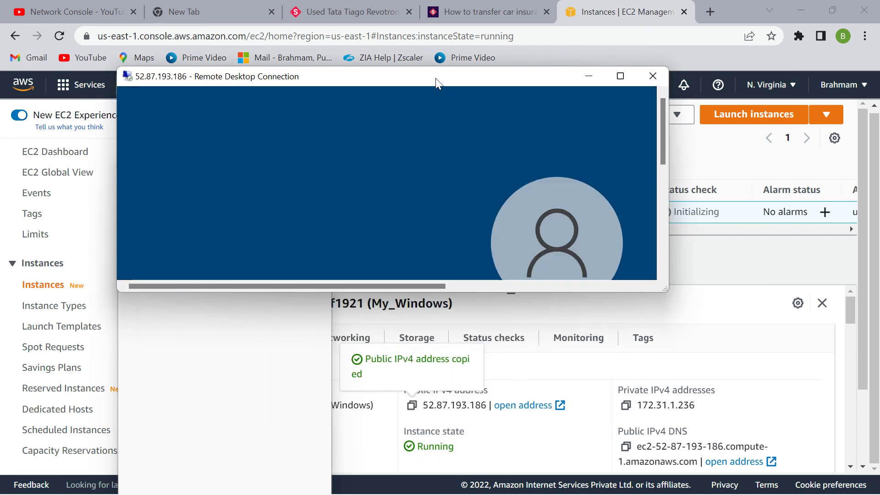
Step: Resize the remote session, show it full screen, then restore it to a window over the console
{"action": "left_click", "coordinate": [620, 76]}
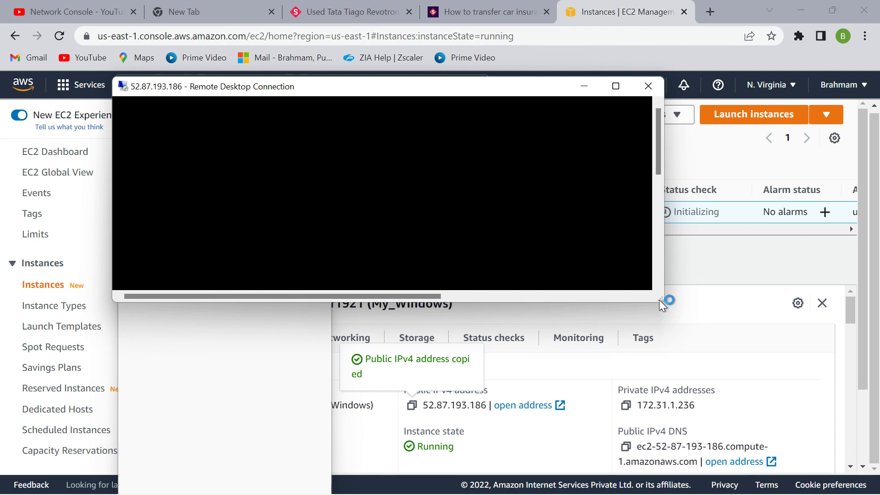
{"action": "left_click_drag", "start_coordinate": [662, 301], "coordinate": [653, 378]}
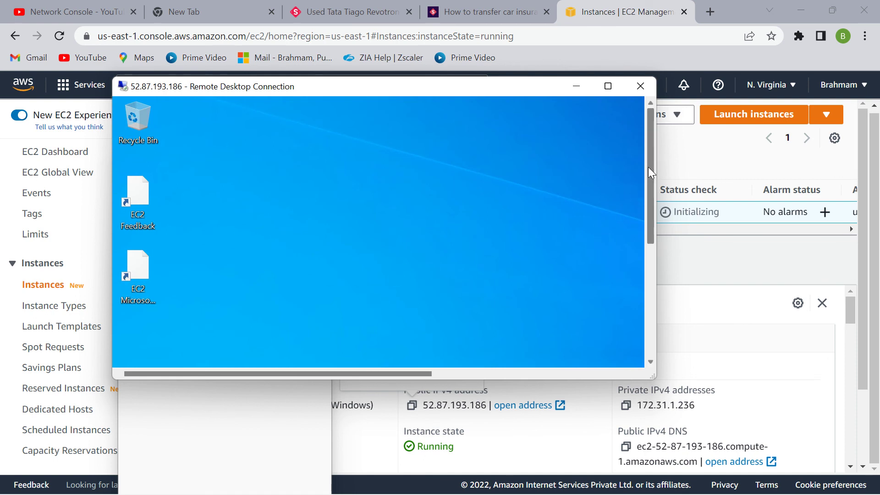
{"action": "left_click_drag", "start_coordinate": [648, 169], "coordinate": [639, 297]}
{"action": "left_click", "coordinate": [606, 85]}
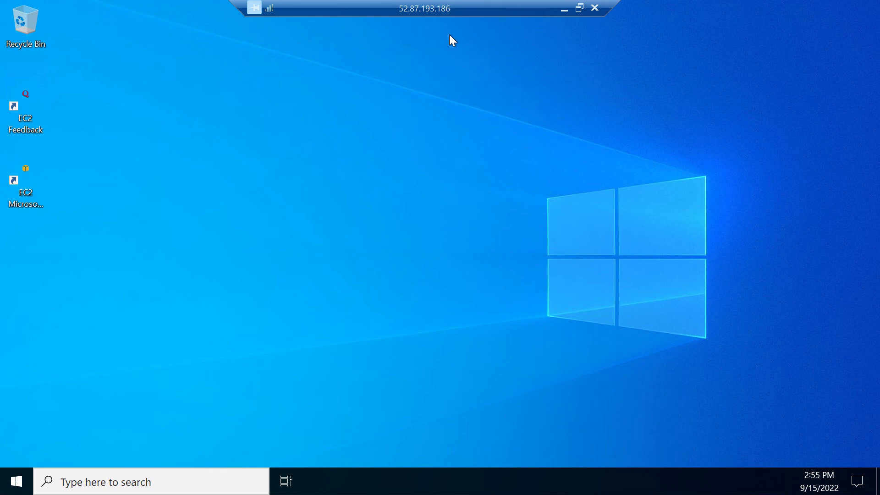
{"action": "double_click", "coordinate": [430, 7]}
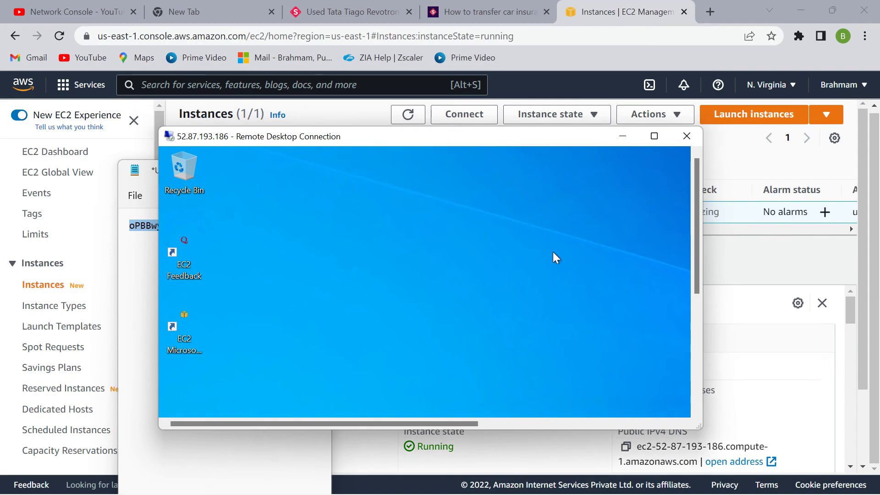